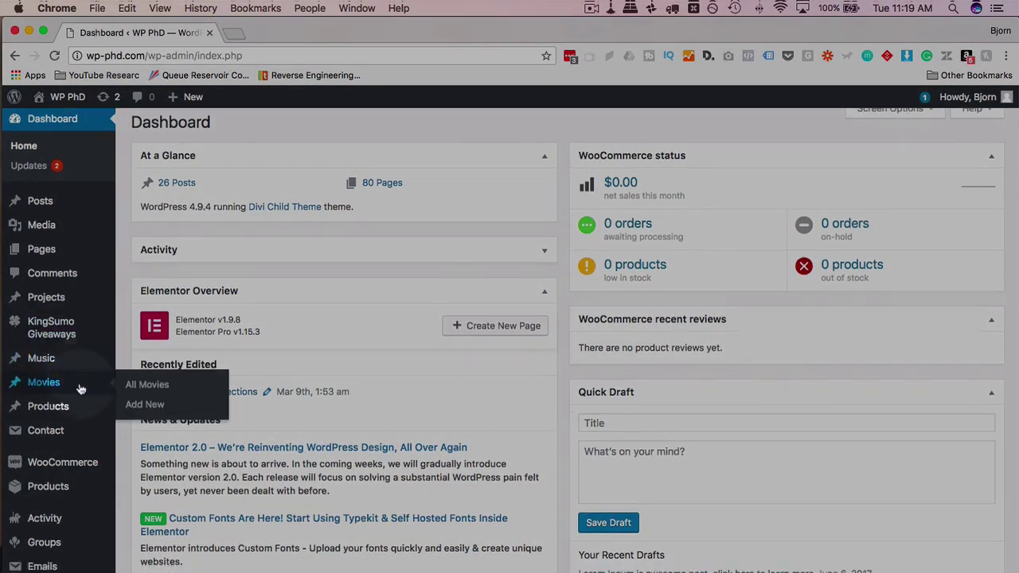
Search the Add New plugins page for 'wp smush'.
scroll(32, 387, down, 5)
mouse_move(49, 448)
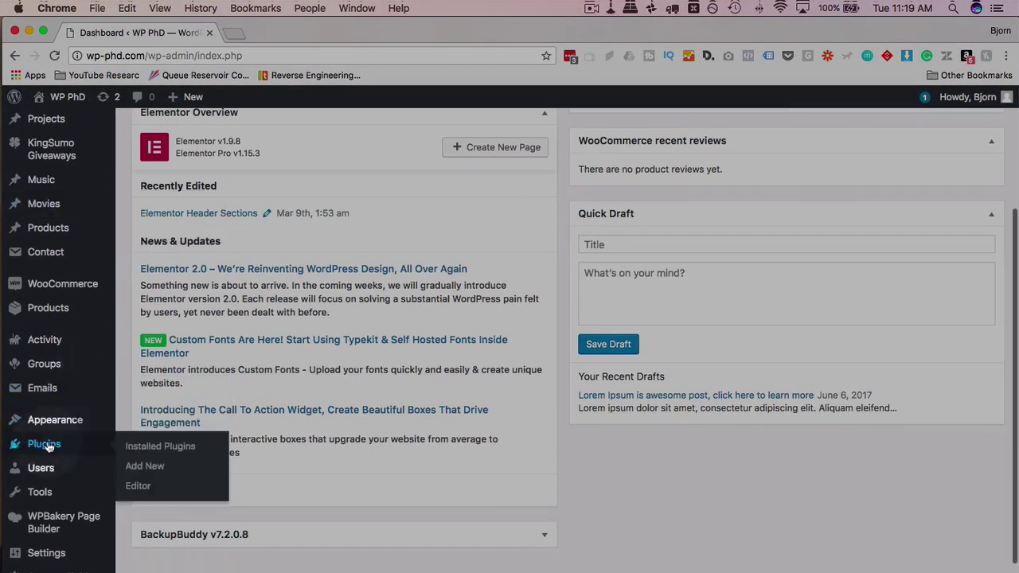
click(144, 466)
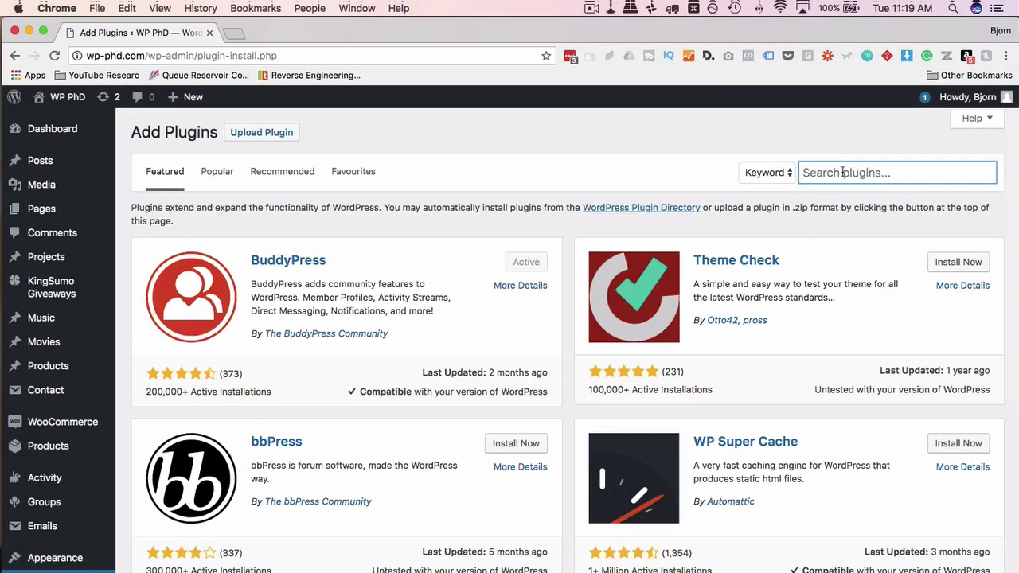
text(wp sum)
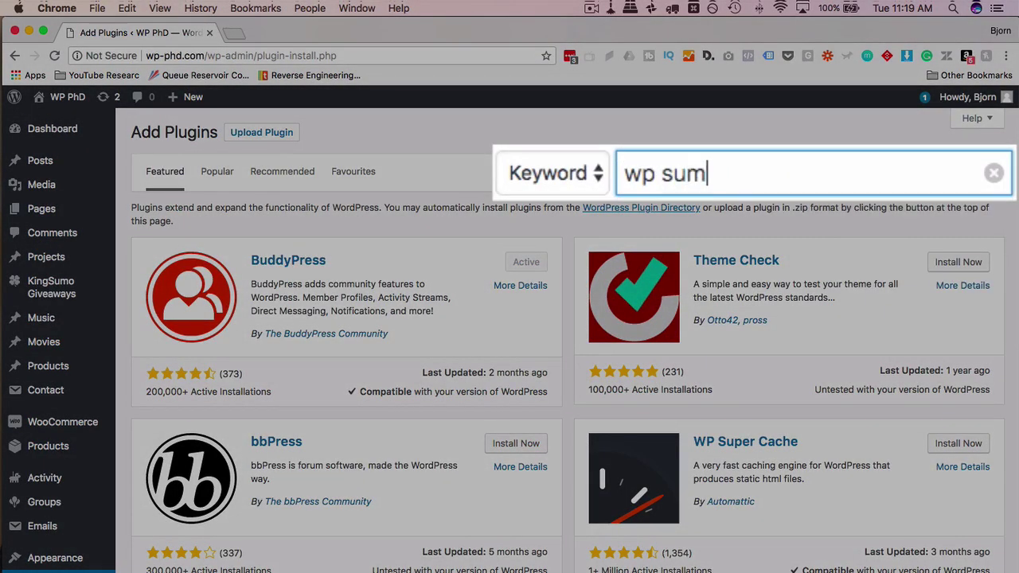
key(BackSpace)
key(BackSpace)
text(mush)
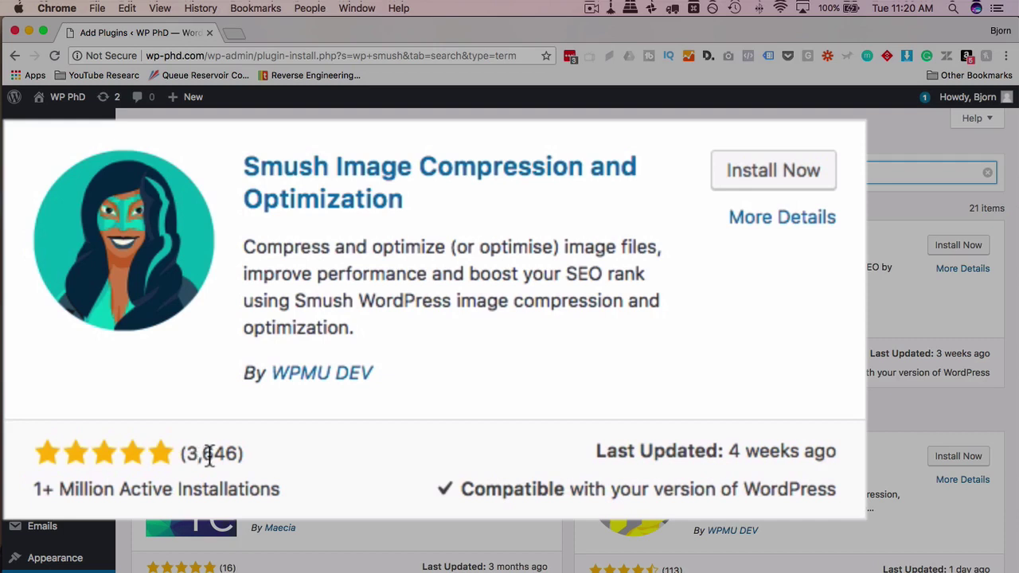
Install Smush Image Compression and Optimization, noting its 3,646 ratings.
drag(187, 453, 244, 454)
click(265, 462)
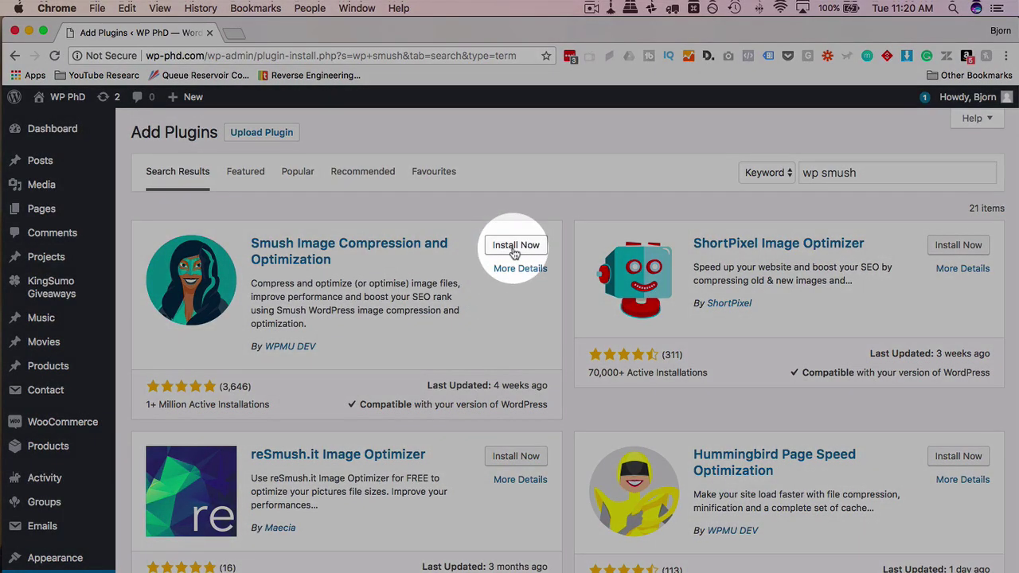
click(514, 248)
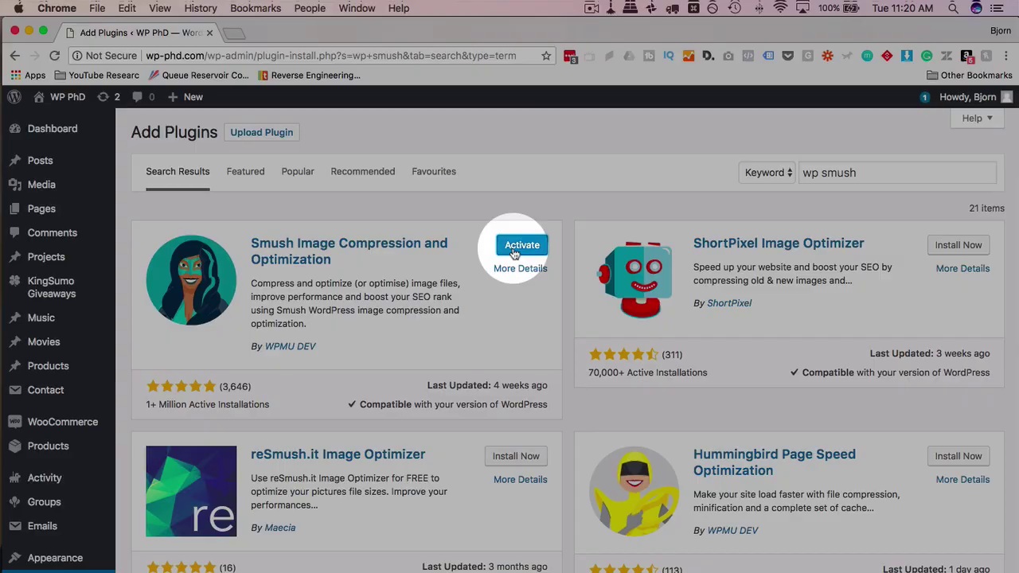
Activate Smush and review Quick Setup: auto-smush on upload on, EXIF and resizing off.
click(515, 248)
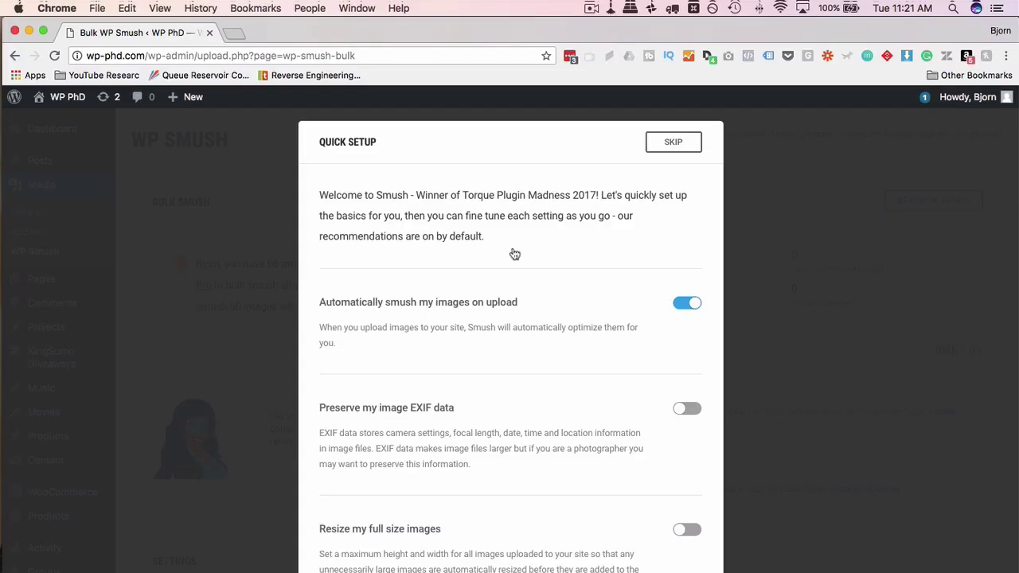
scroll(514, 254, down, 5)
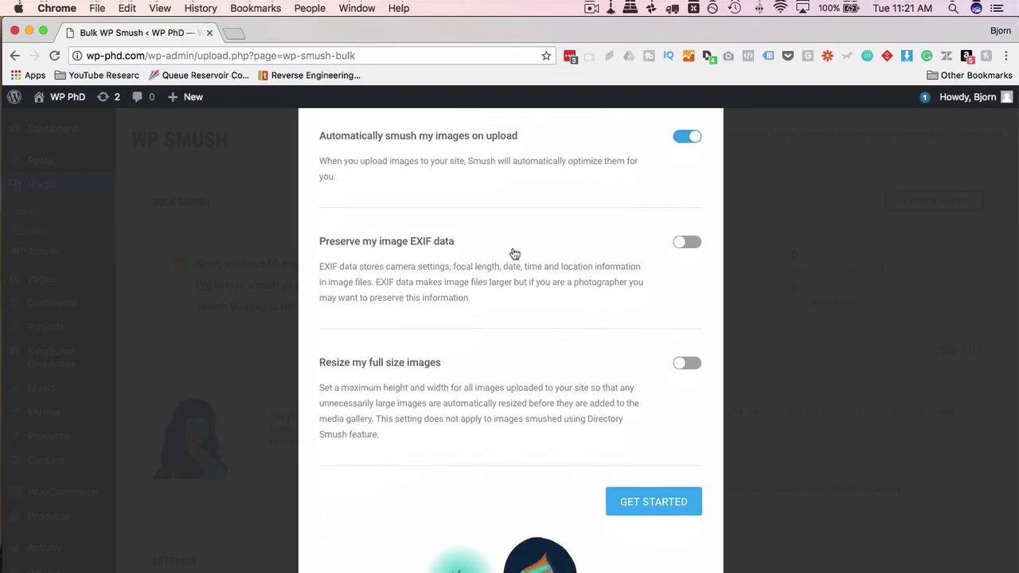
scroll(514, 254, up, 5)
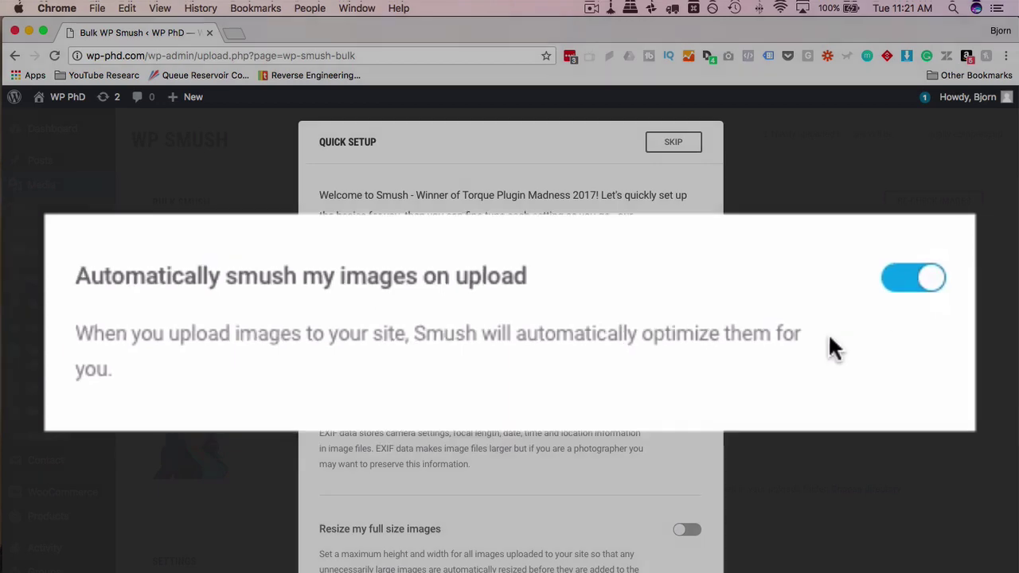
scroll(650, 333, down, 3)
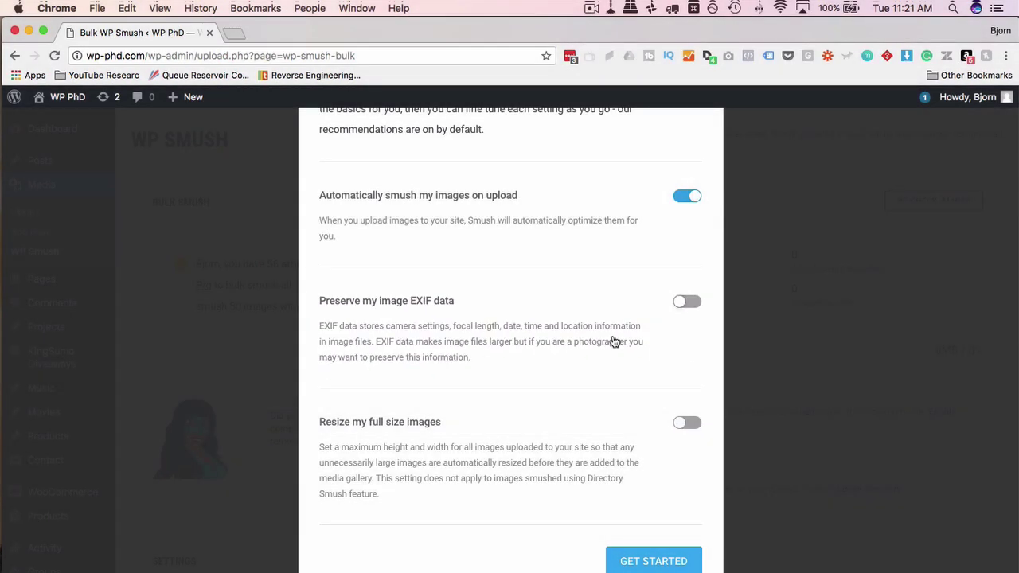
scroll(615, 342, down, 3)
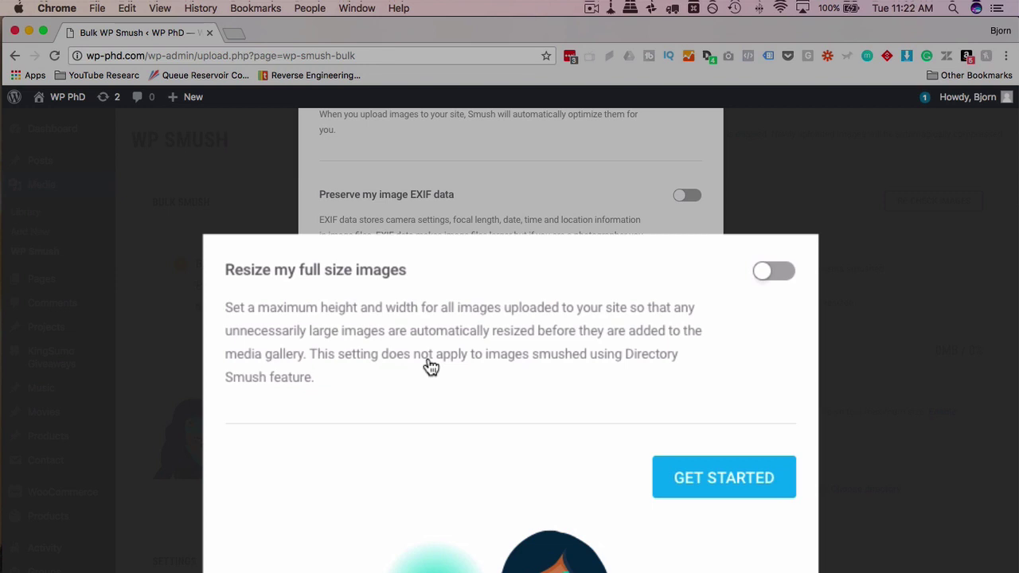
click(774, 274)
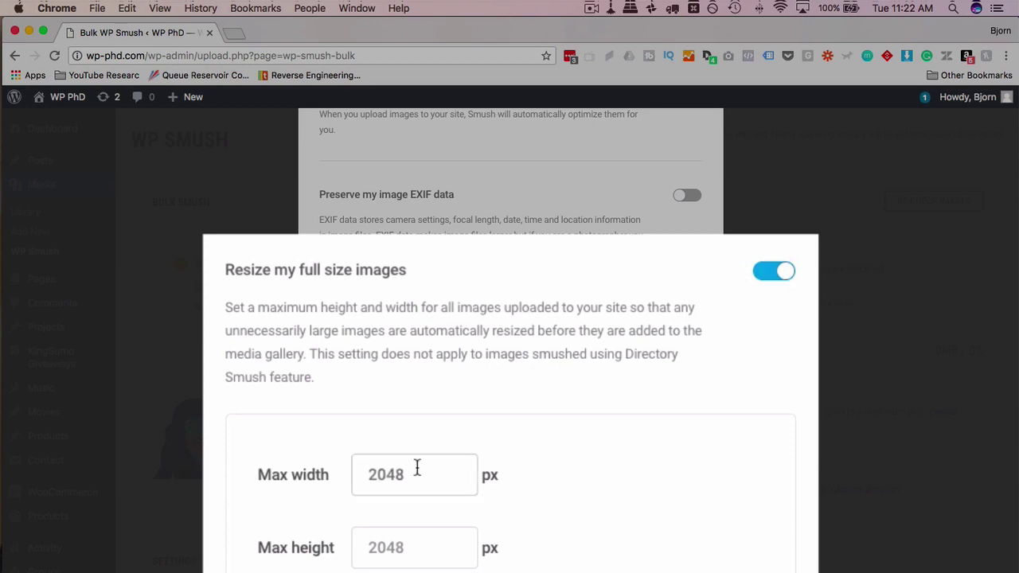
click(783, 275)
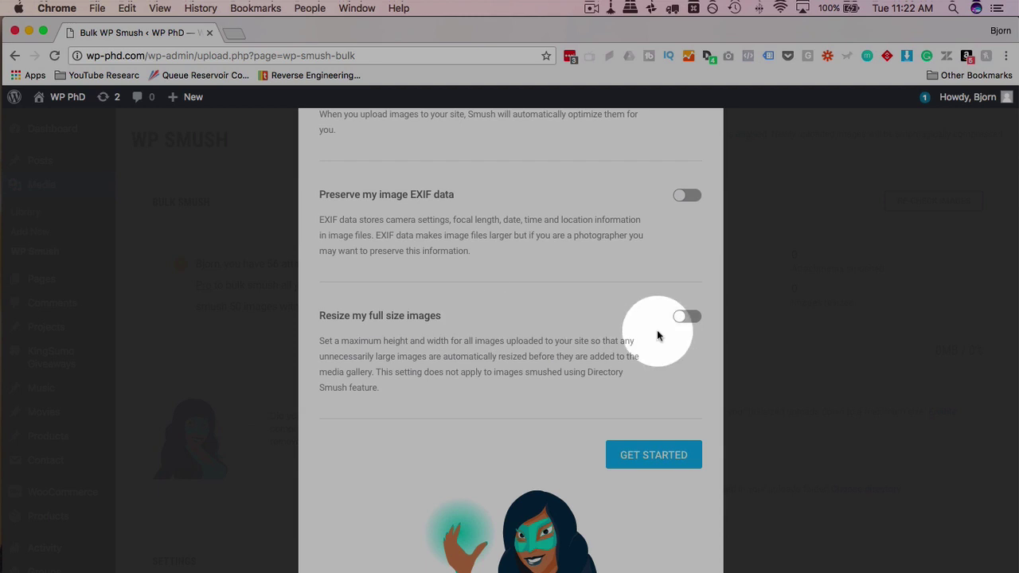
scroll(562, 425, up, 2)
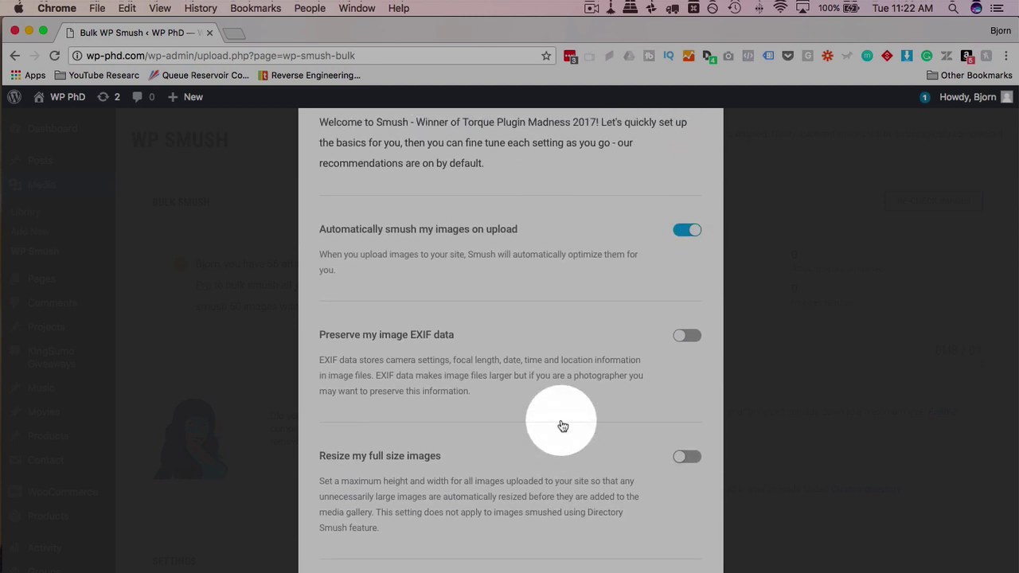
scroll(563, 426, up, 1)
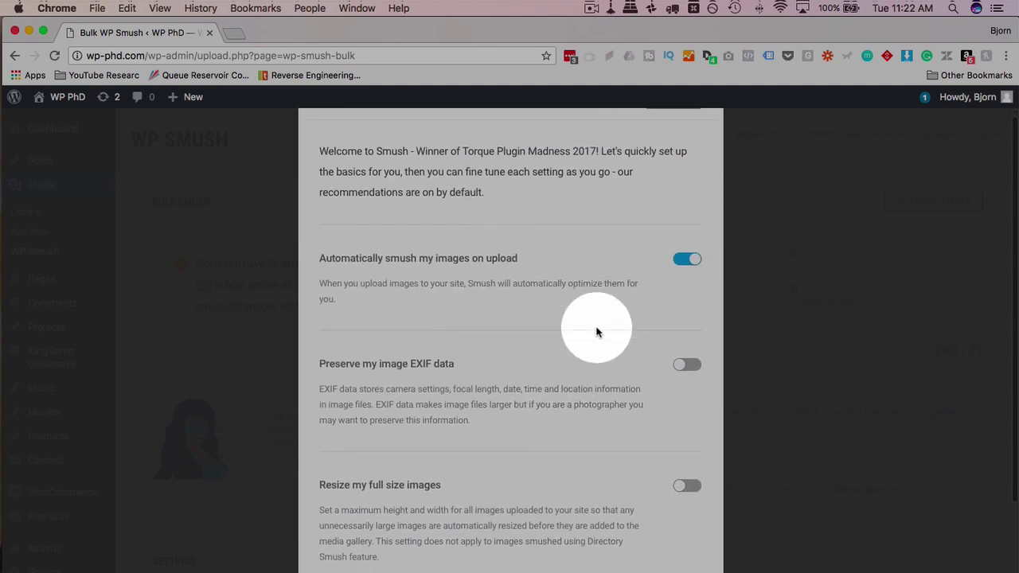
scroll(597, 332, down, 3)
Finish Quick Setup and review the Bulk Smush page showing 56 attachments needing smushing.
click(641, 549)
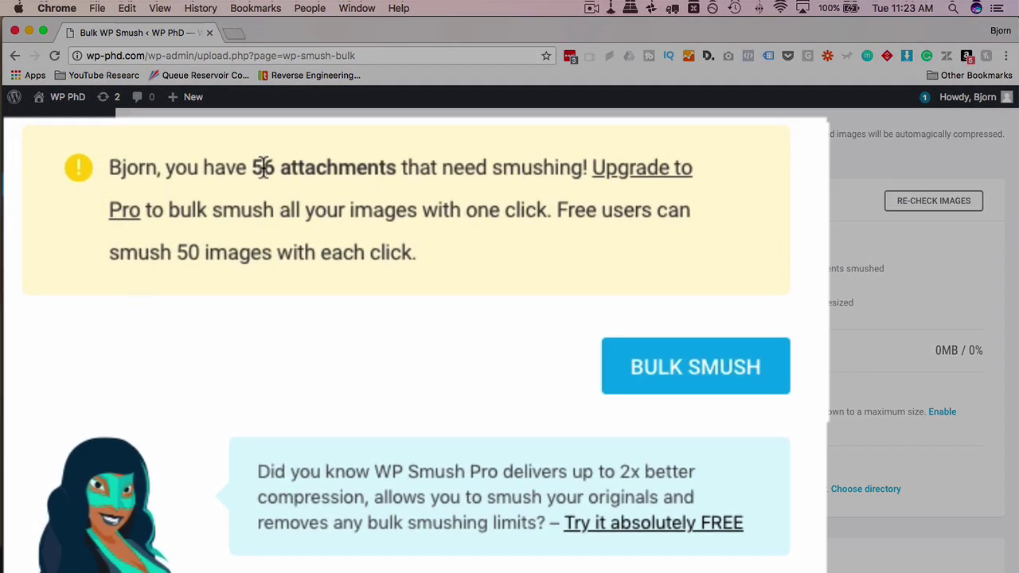
double_click(266, 172)
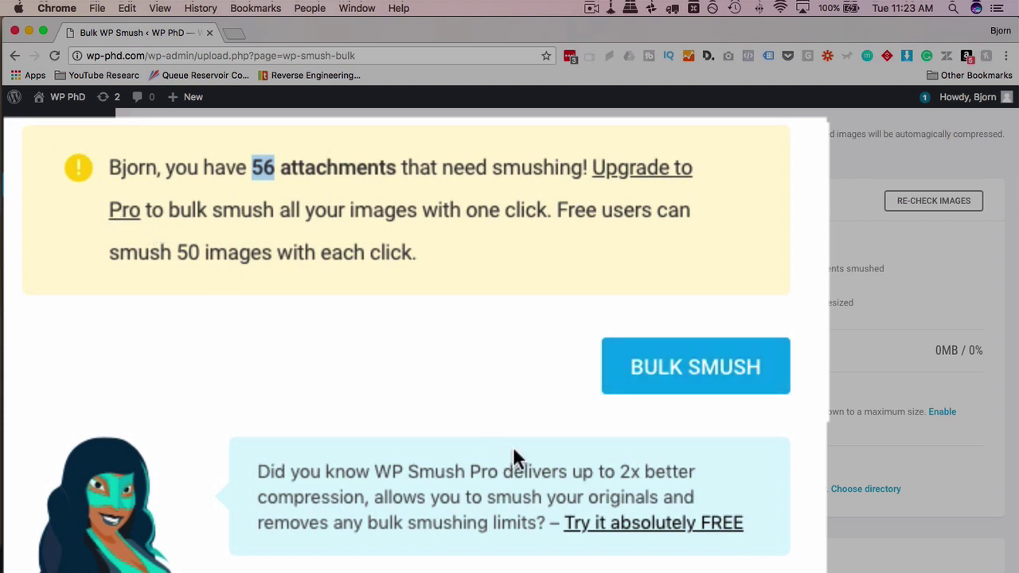
drag(619, 472, 341, 491)
click(447, 395)
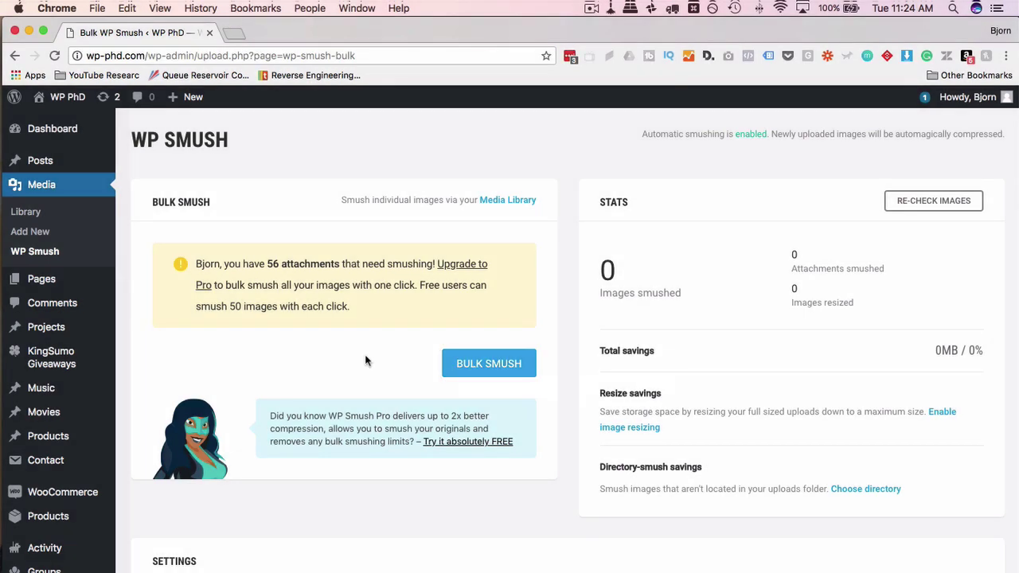
scroll(365, 359, down, 10)
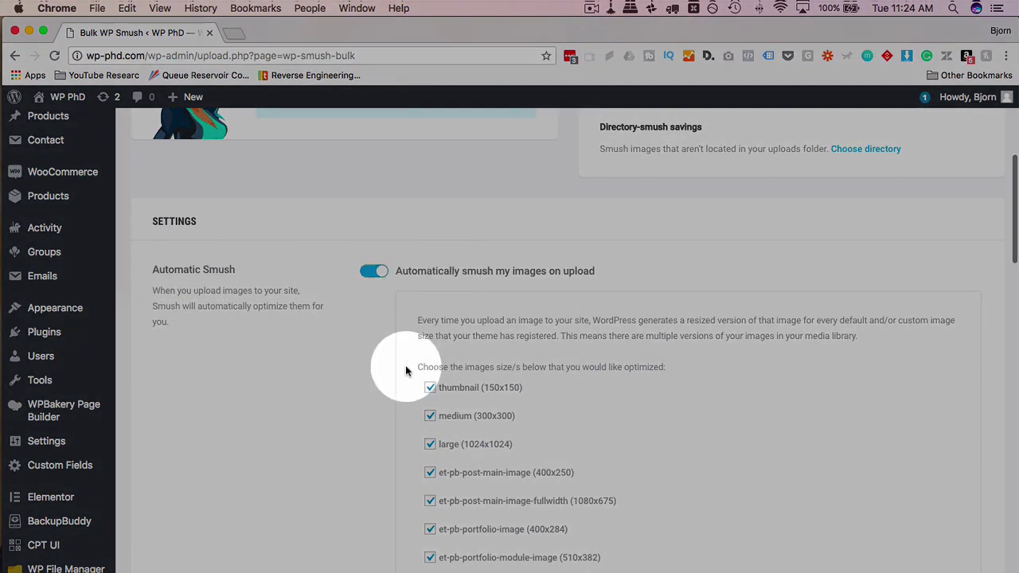
scroll(406, 371, down, 5)
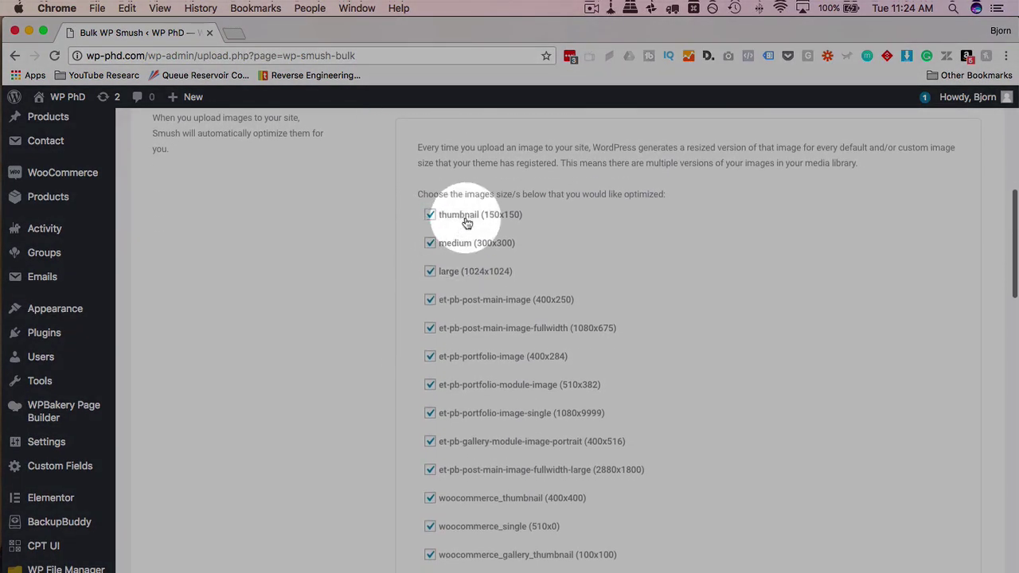
scroll(475, 329, down, 5)
scroll(475, 330, down, 2)
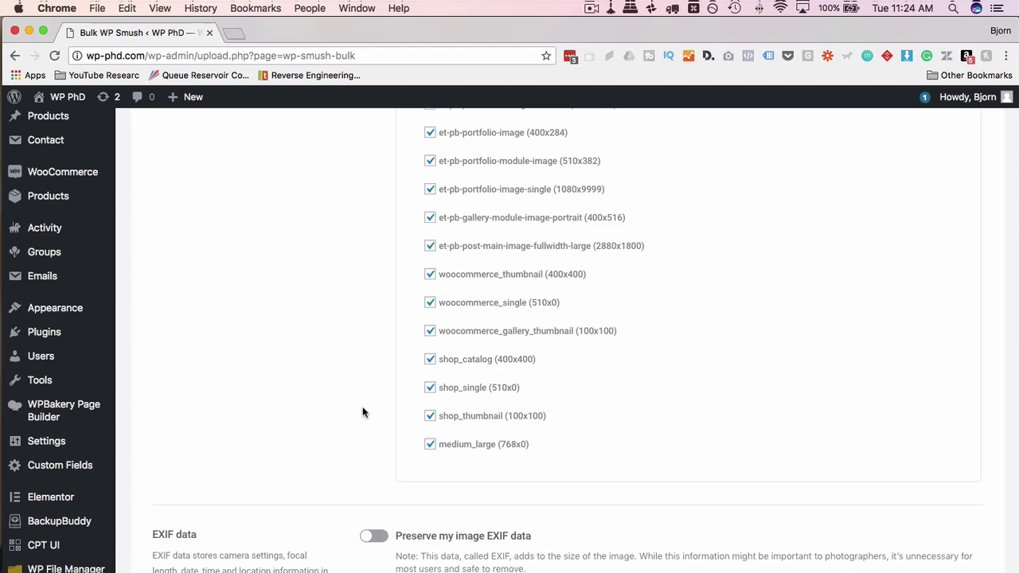
scroll(371, 369, down, 8)
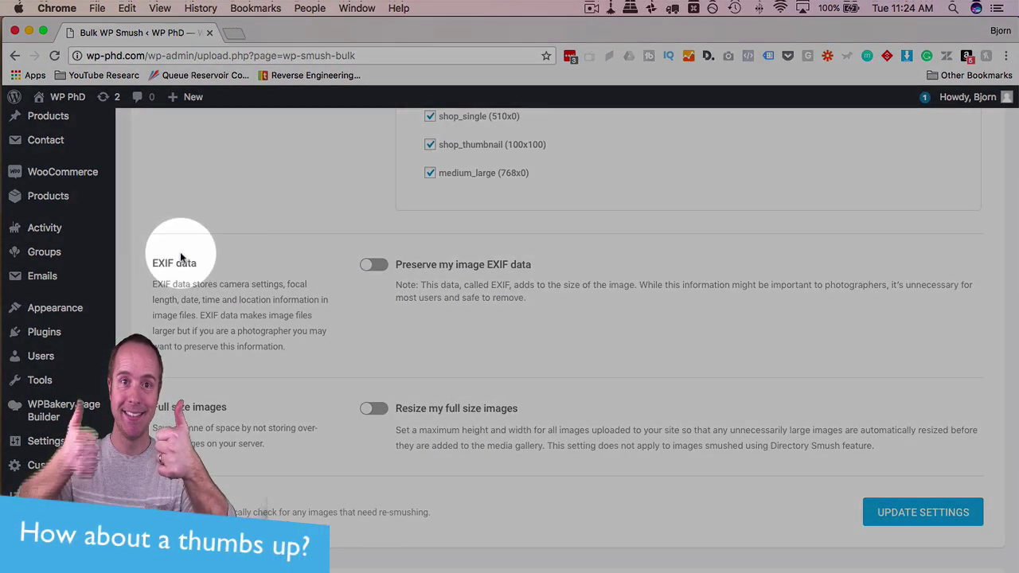
scroll(207, 271, down, 2)
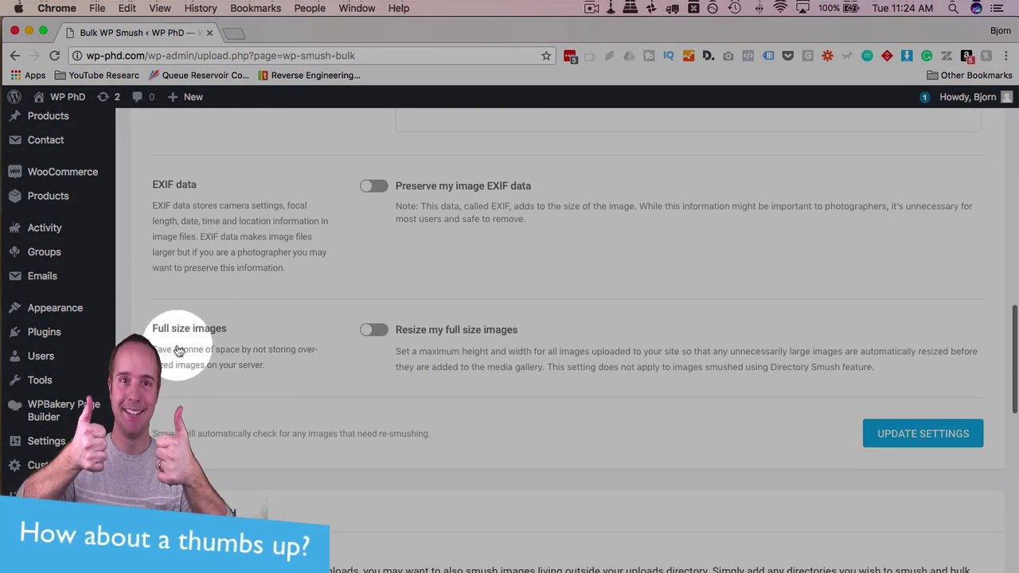
scroll(319, 353, down, 1)
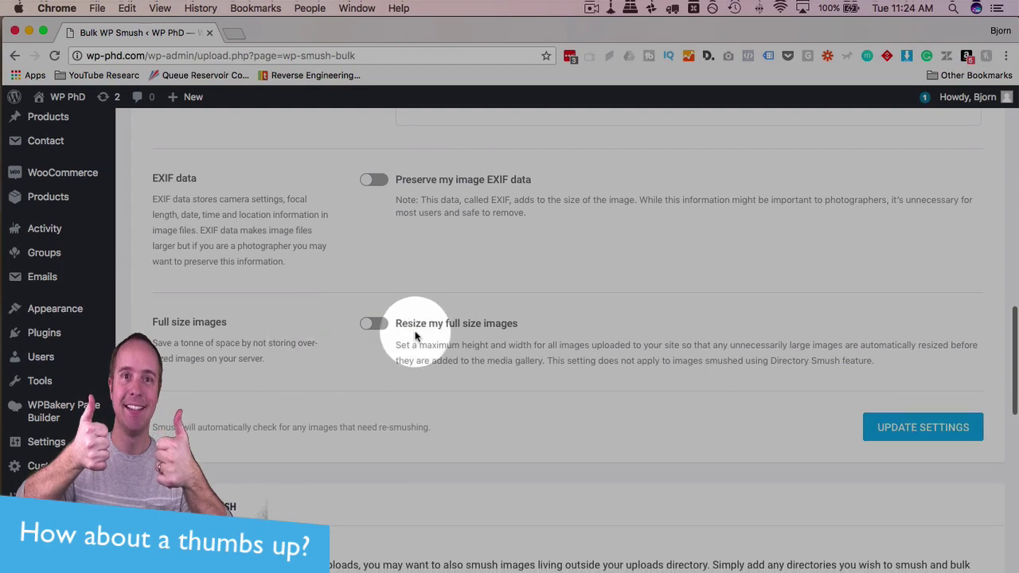
scroll(346, 359, down, 5)
scroll(346, 360, down, 3)
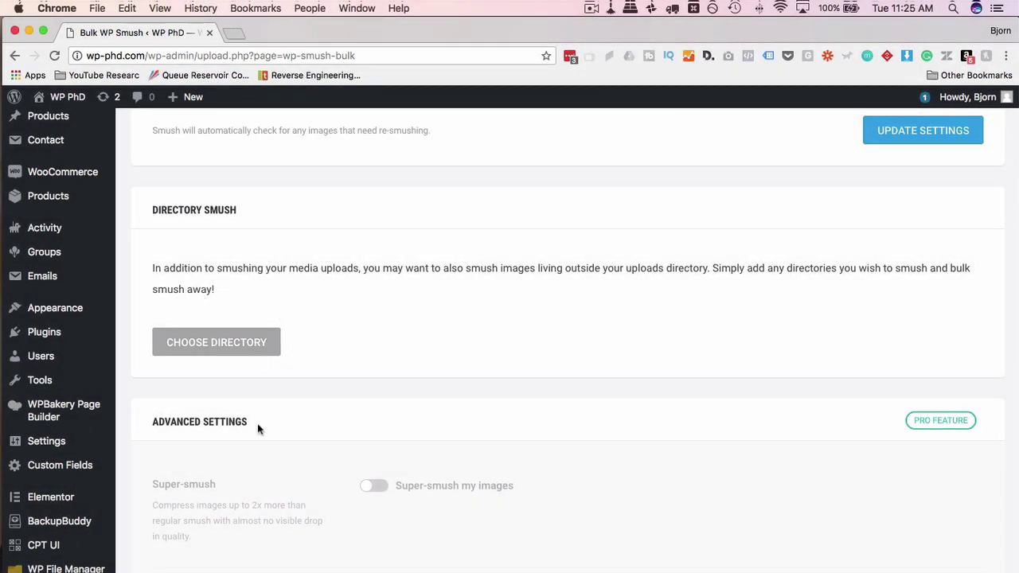
scroll(258, 427, down, 5)
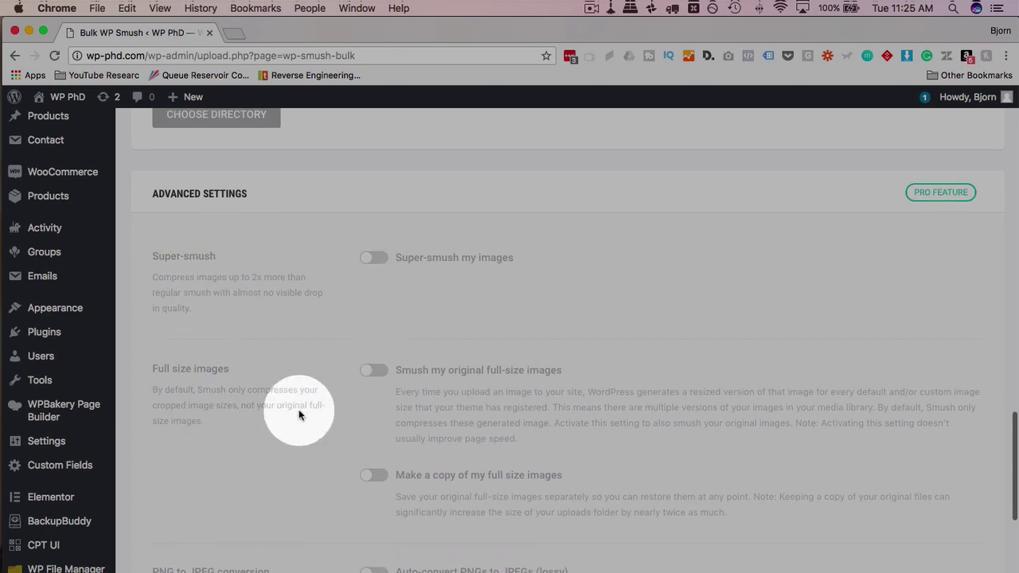
scroll(298, 409, down, 1)
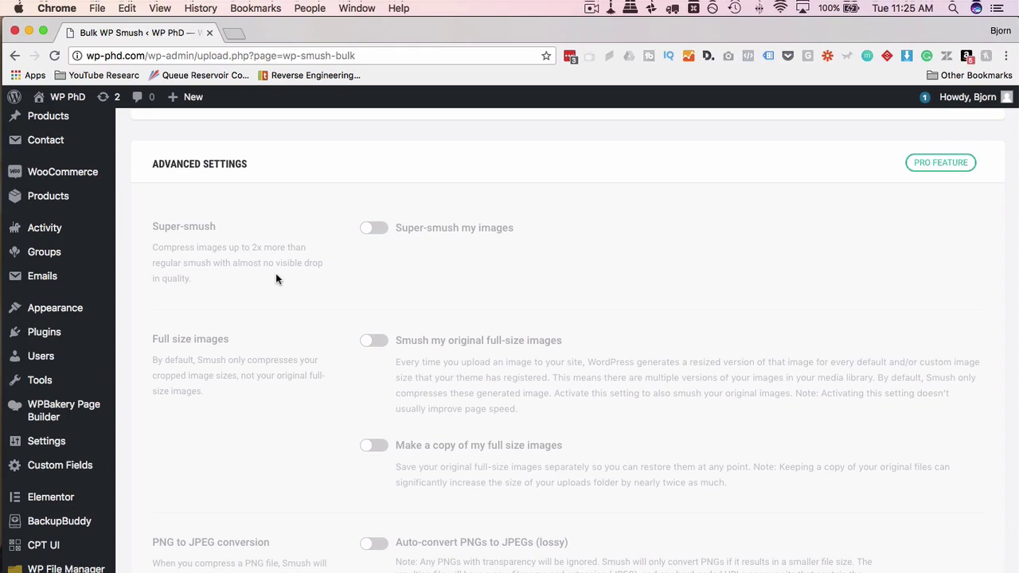
scroll(275, 273, down, 5)
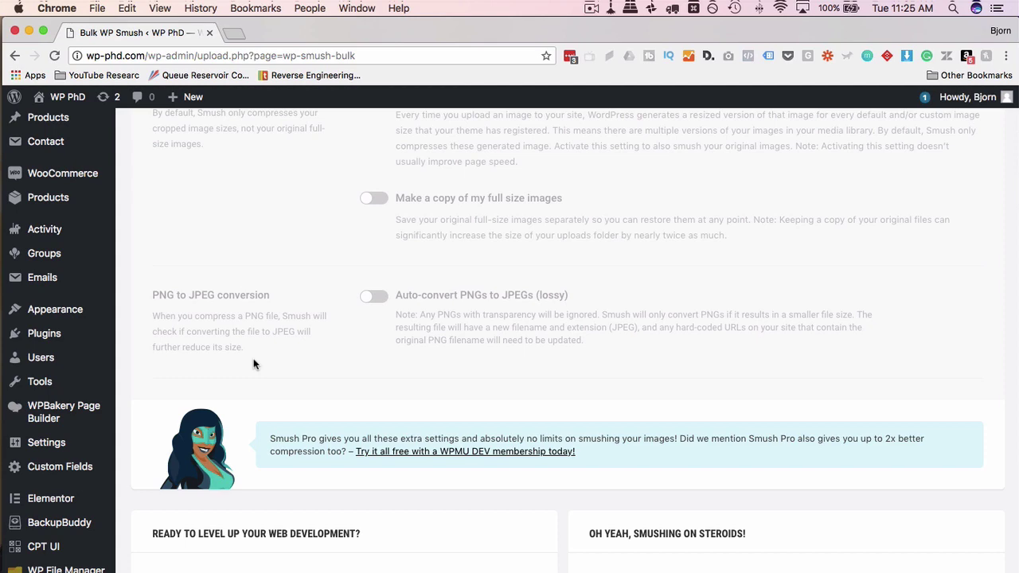
scroll(253, 363, down, 6)
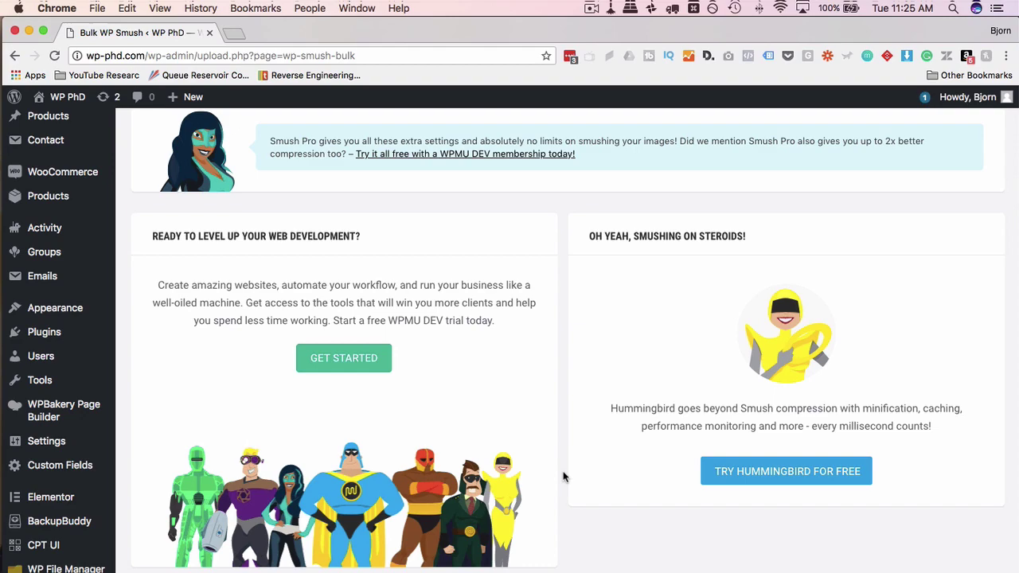
scroll(563, 476, up, 8)
scroll(563, 476, up, 15)
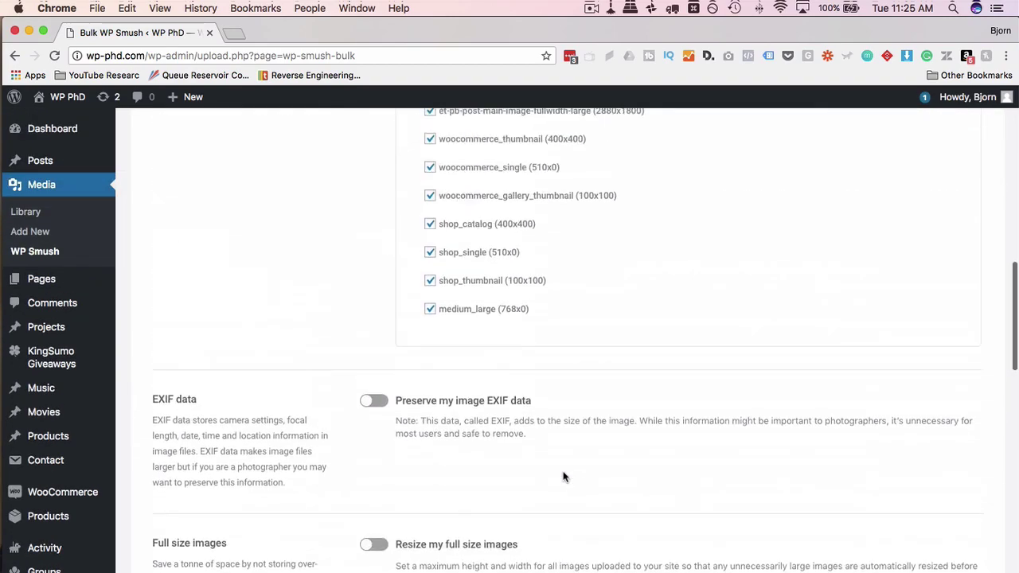
scroll(563, 476, up, 10)
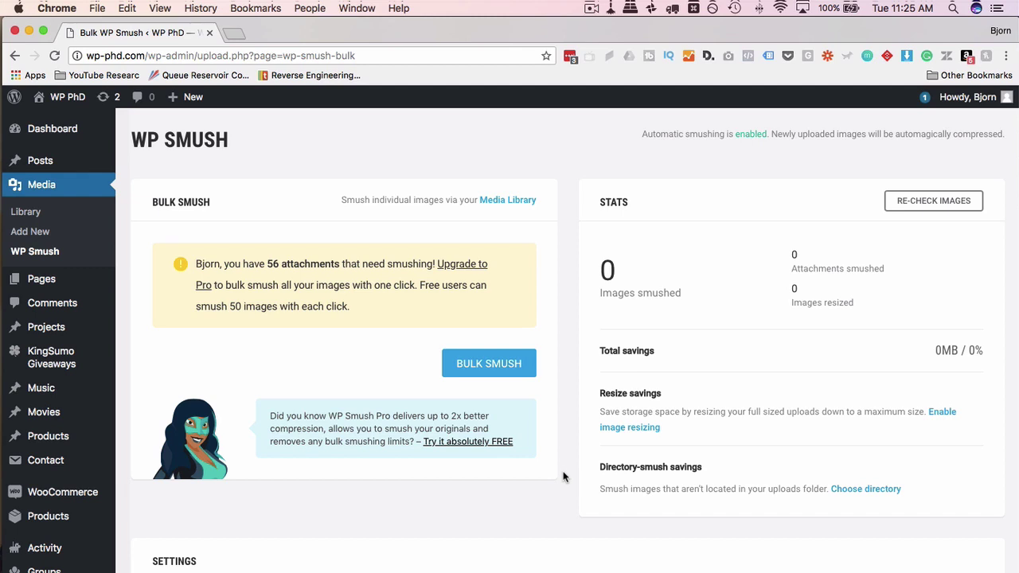
Run Bulk Smush on the library, smushing 434 images and saving 612.9 KB (3.7%).
click(498, 373)
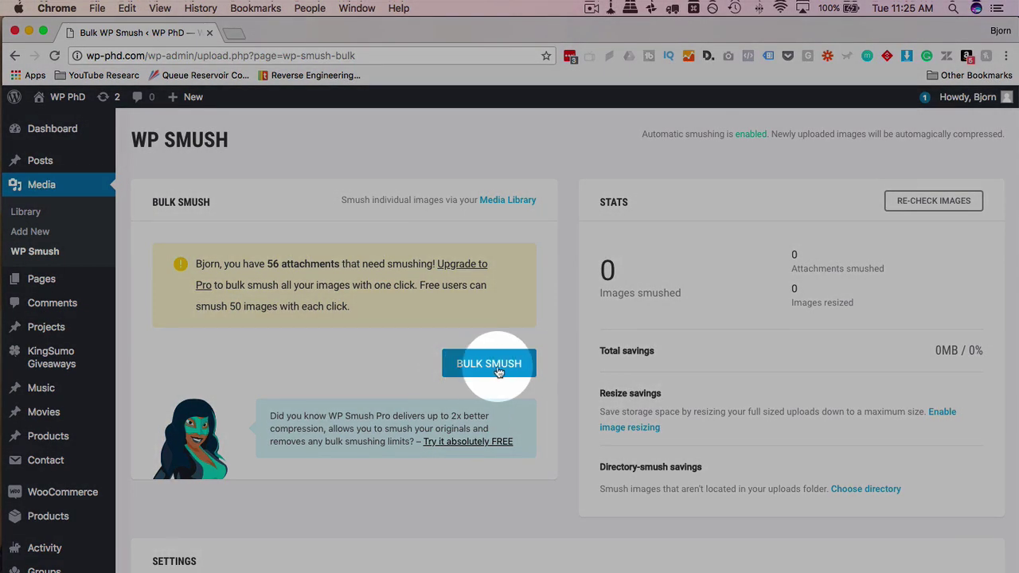
click(498, 372)
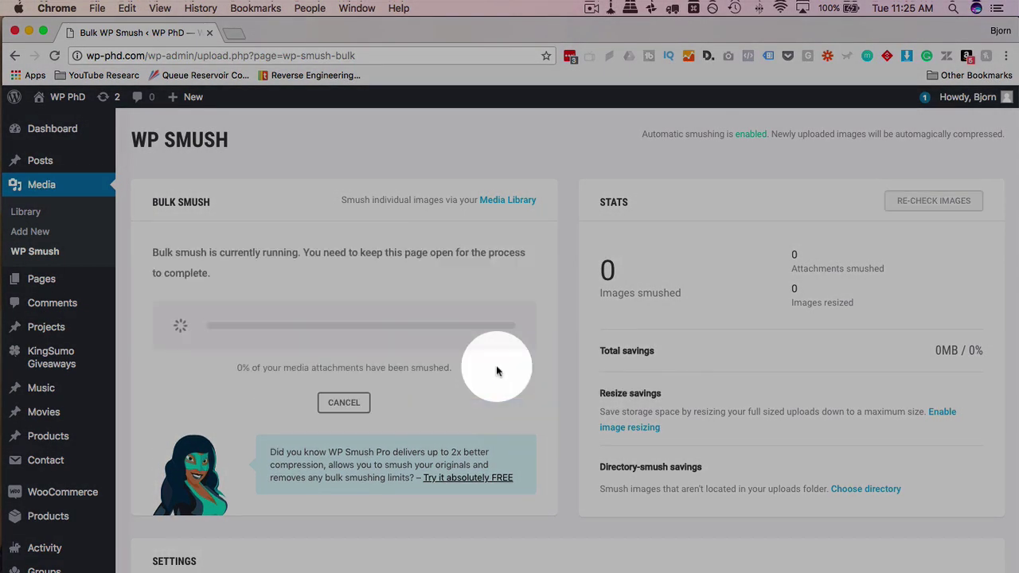
drag(268, 343, 261, 415)
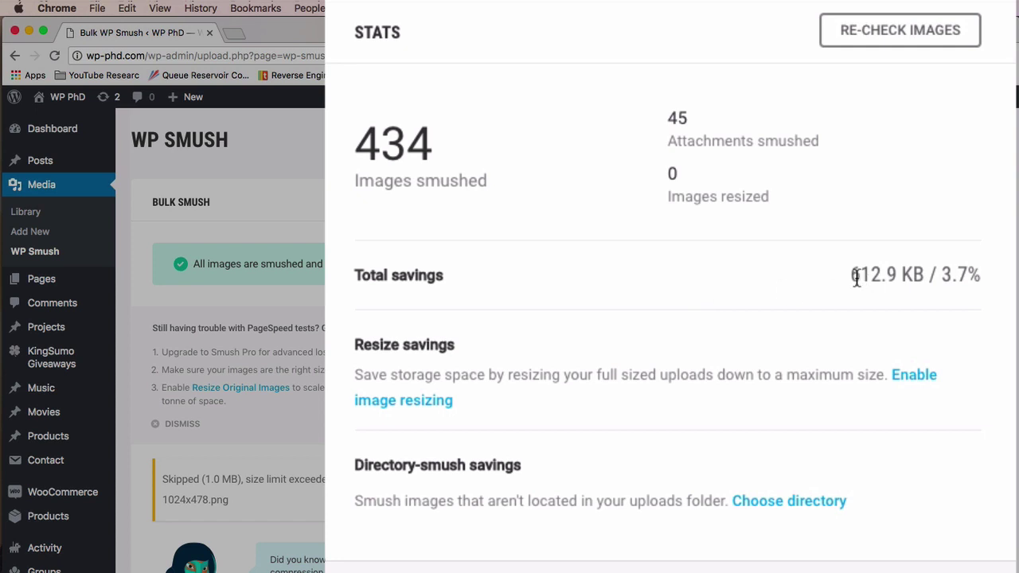
drag(852, 275, 922, 271)
scroll(751, 435, down, 3)
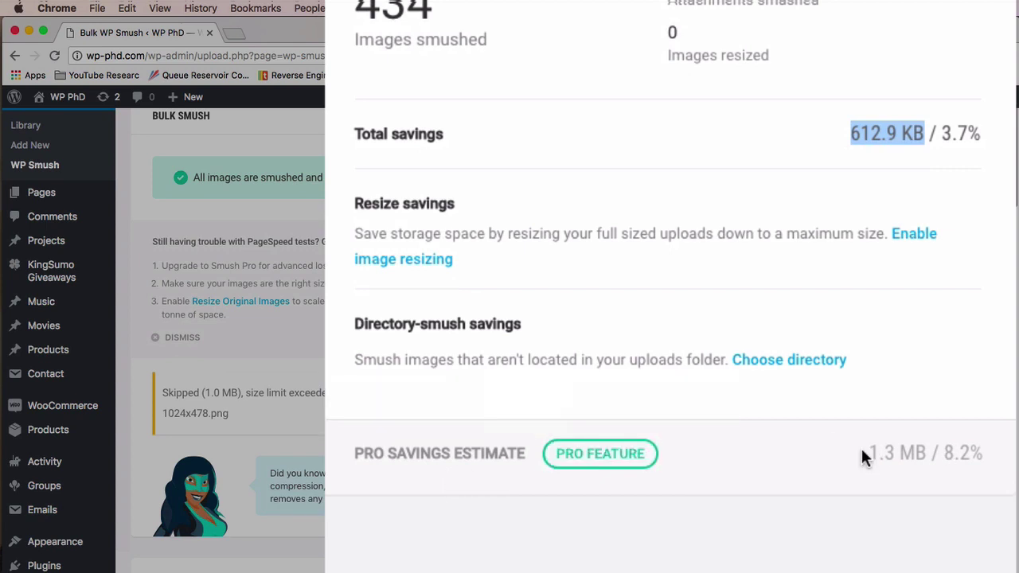
click(872, 452)
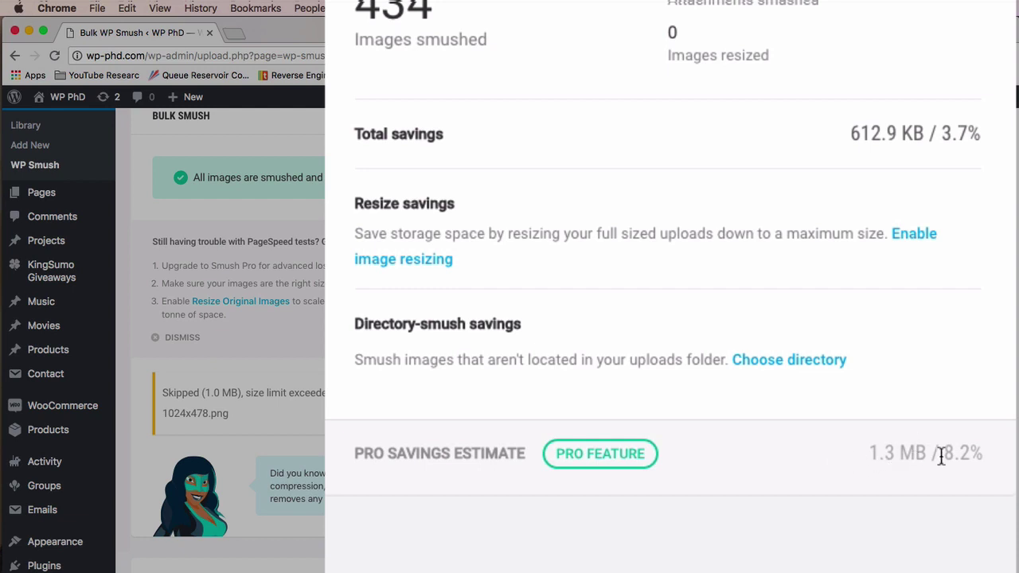
scroll(924, 453, up, 4)
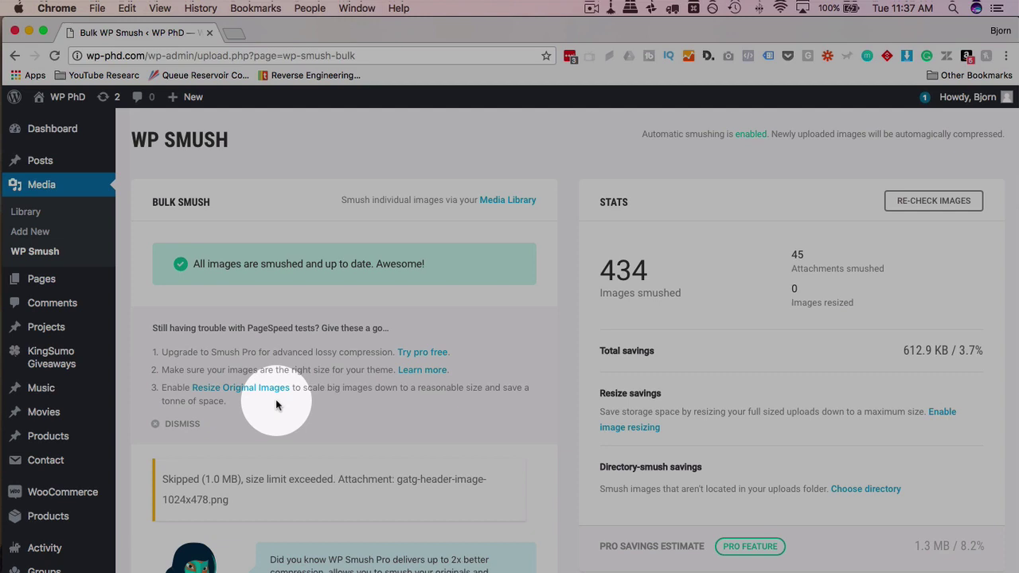
scroll(278, 405, down, 3)
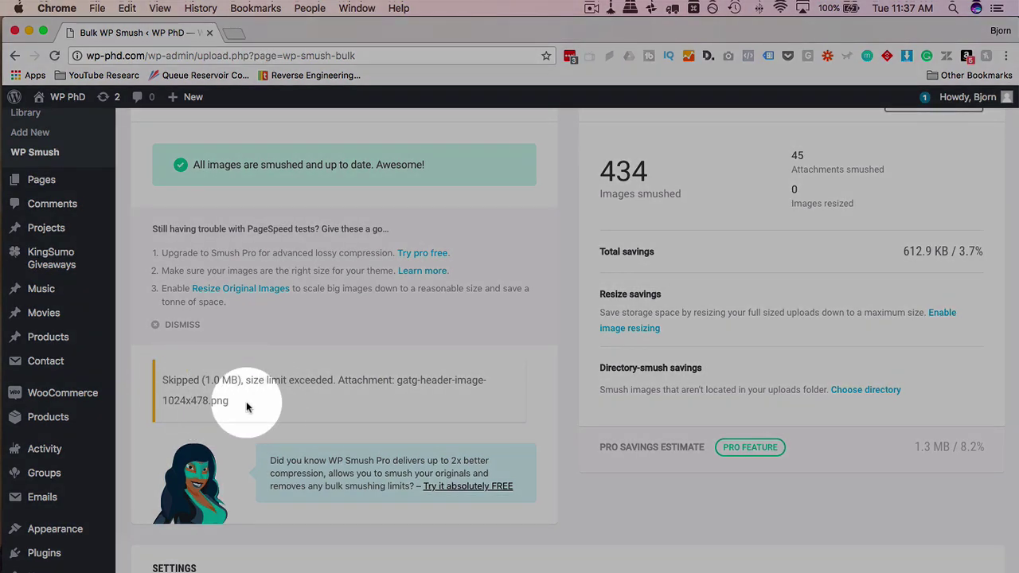
triple_click(239, 402)
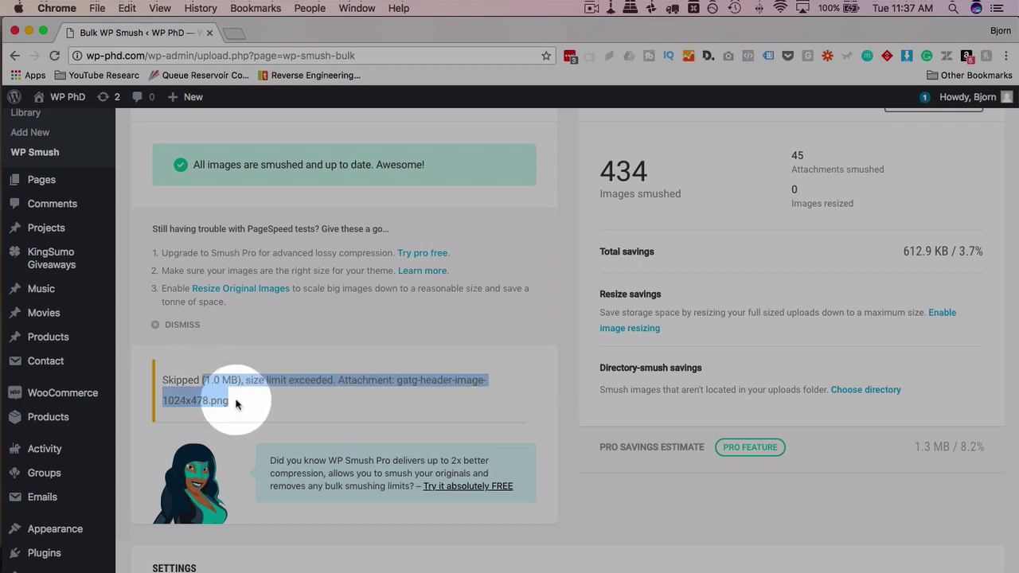
click(237, 400)
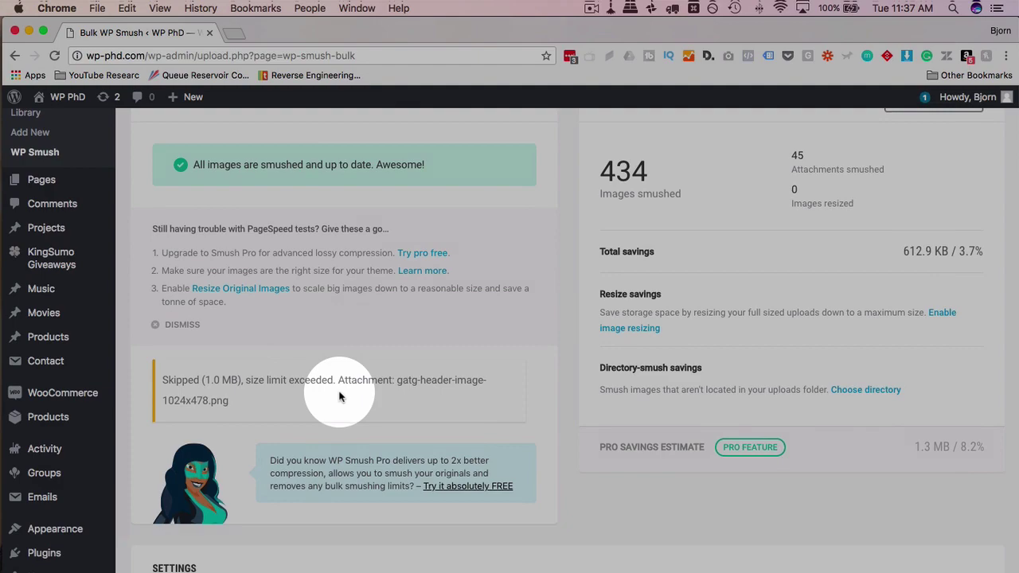
scroll(339, 390, up, 2)
scroll(340, 396, up, 1)
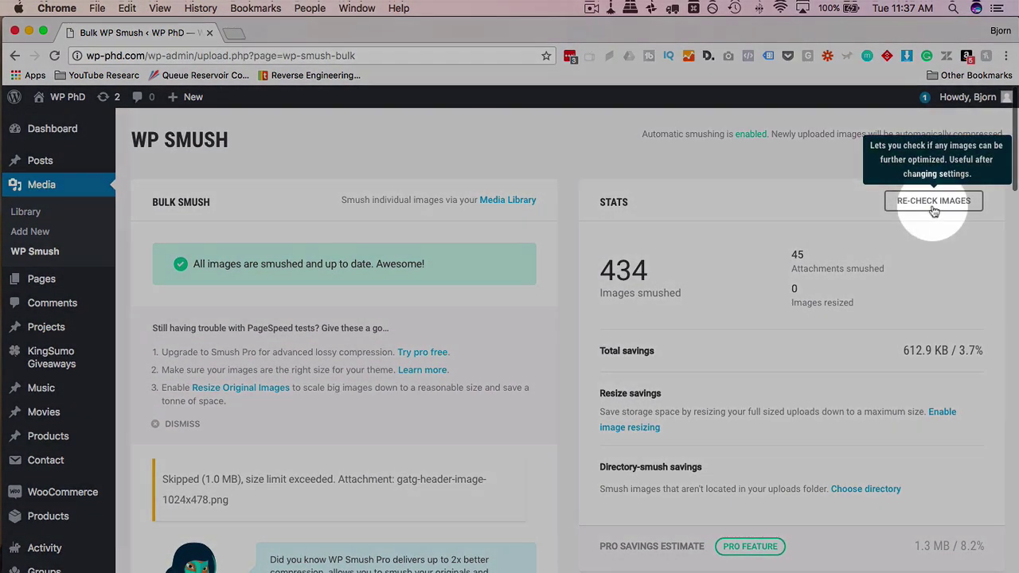
Re-check the library's images from the Stats box.
click(934, 208)
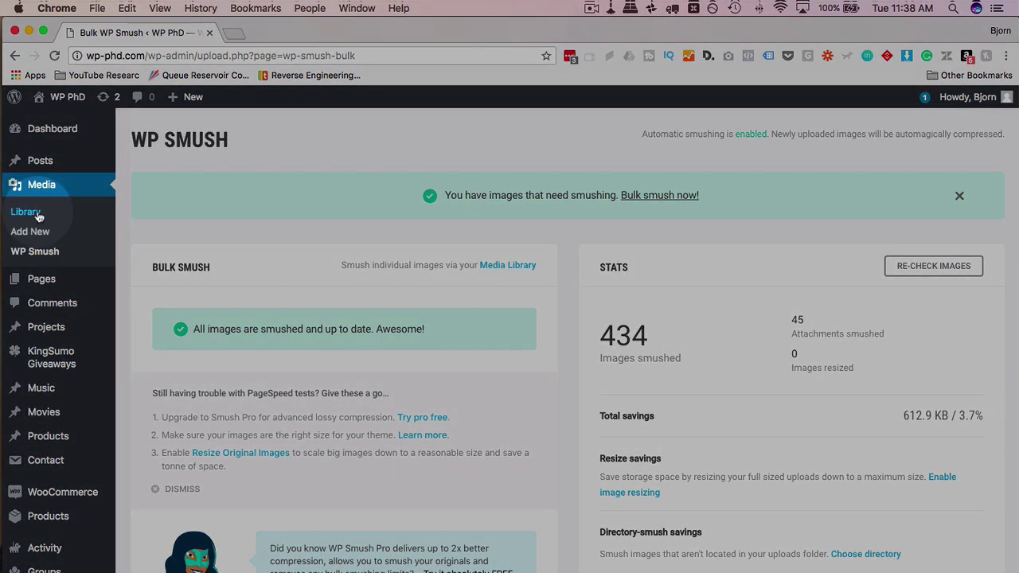
Open team4.jpg in the Media Library and check its 11 images reduced by 4.1 KB (3.9%).
super+click(26, 212)
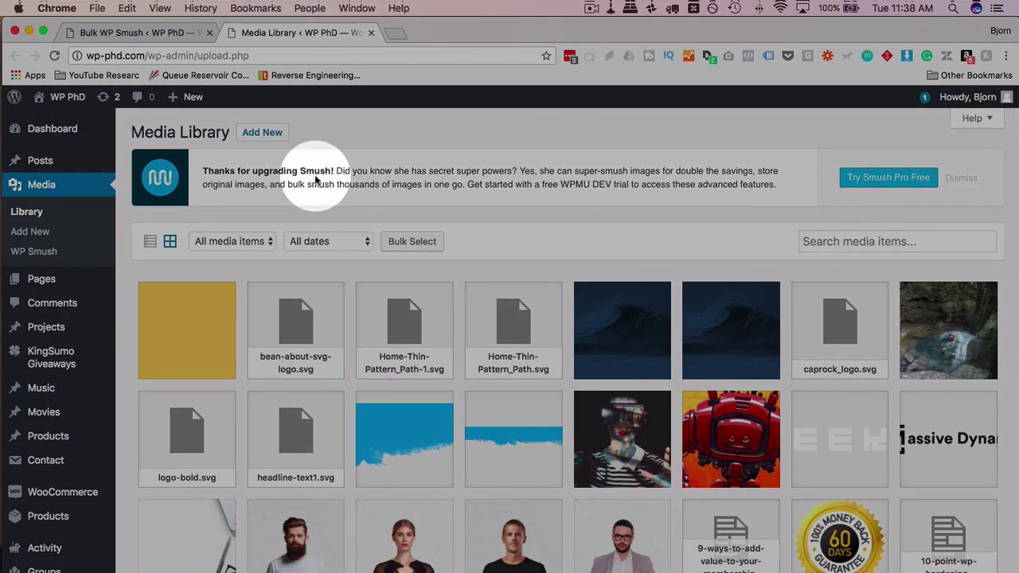
scroll(225, 348, down, 3)
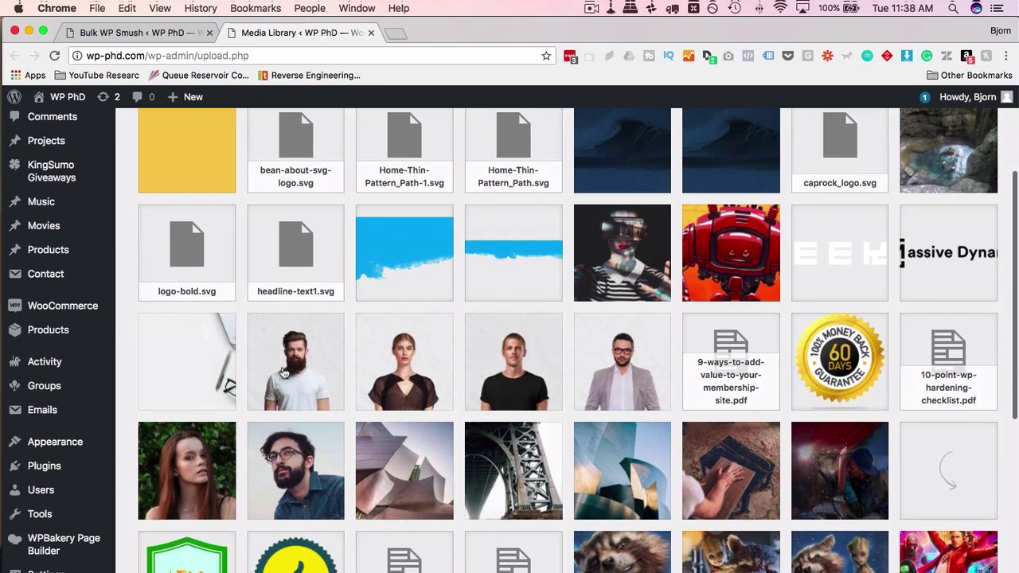
click(282, 372)
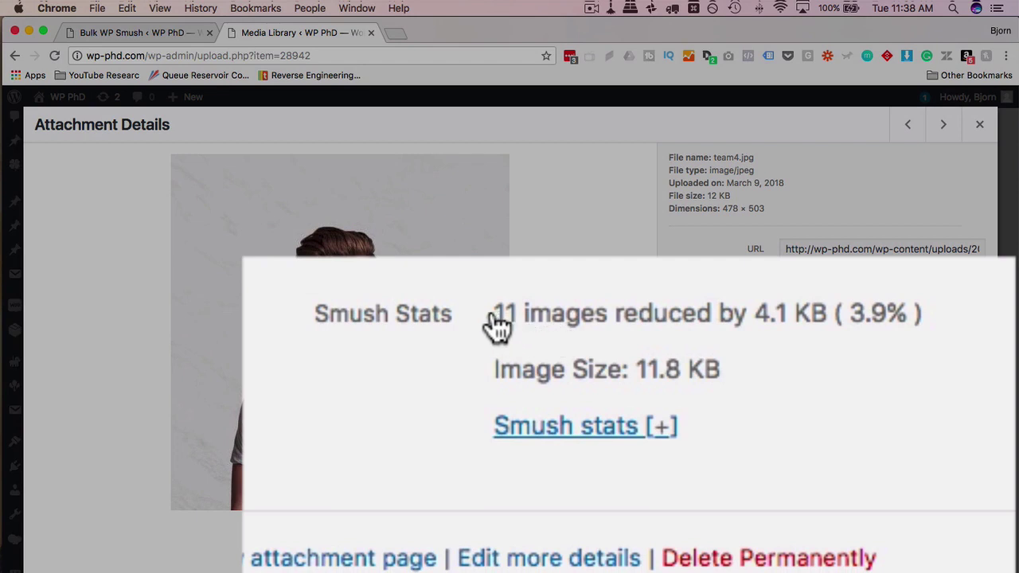
drag(778, 494, 827, 495)
drag(630, 328, 717, 334)
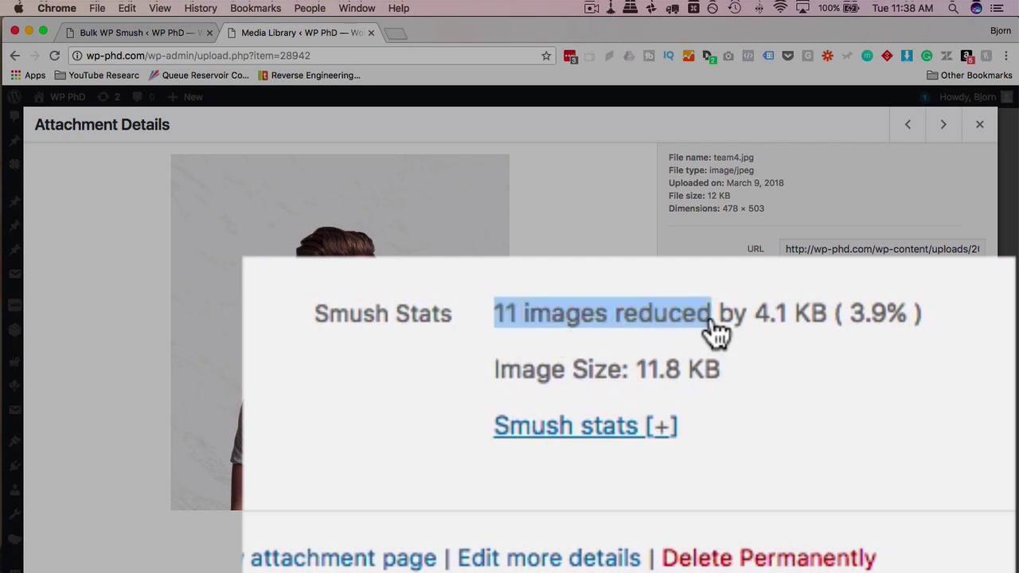
click(856, 332)
drag(852, 327, 900, 323)
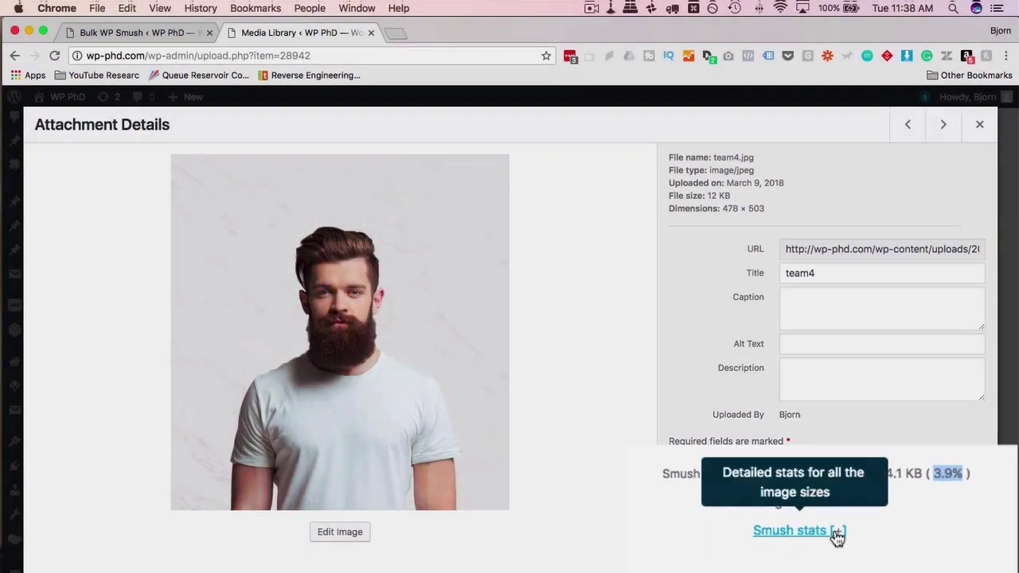
Expand and review team4.jpg's per-size Smush savings table, then collapse it.
click(838, 534)
scroll(752, 526, down, 5)
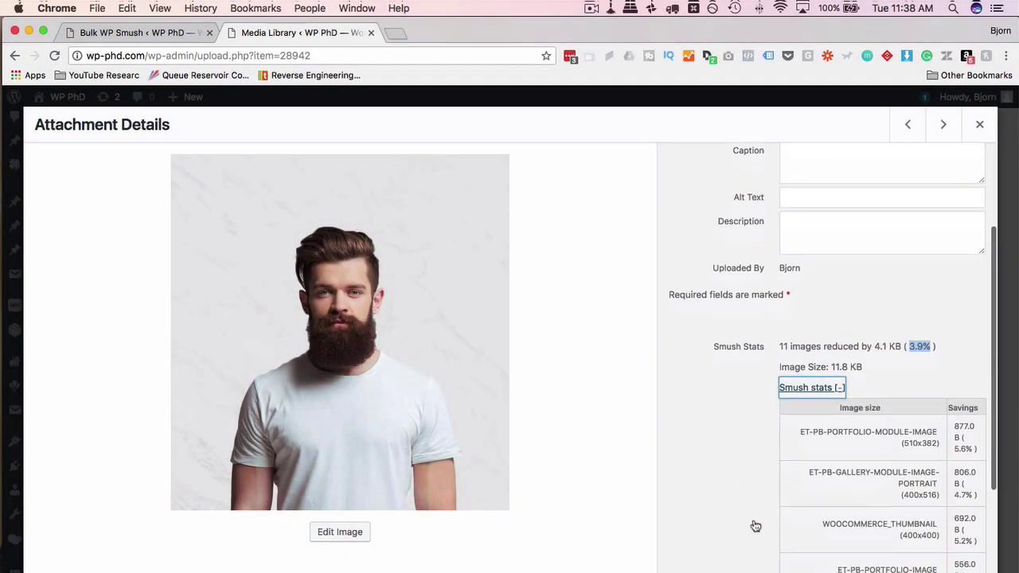
scroll(756, 526, down, 4)
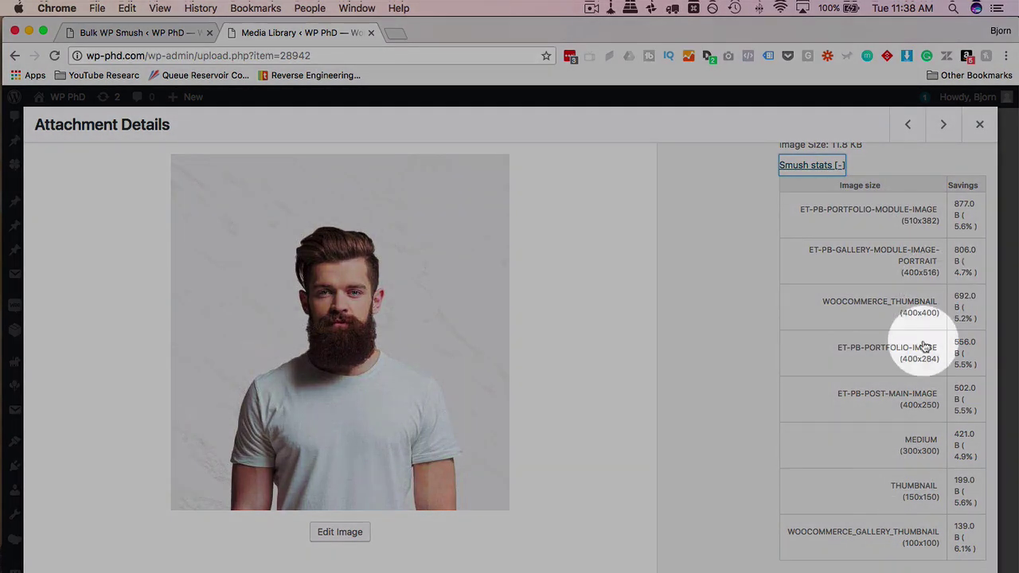
scroll(849, 519, up, 3)
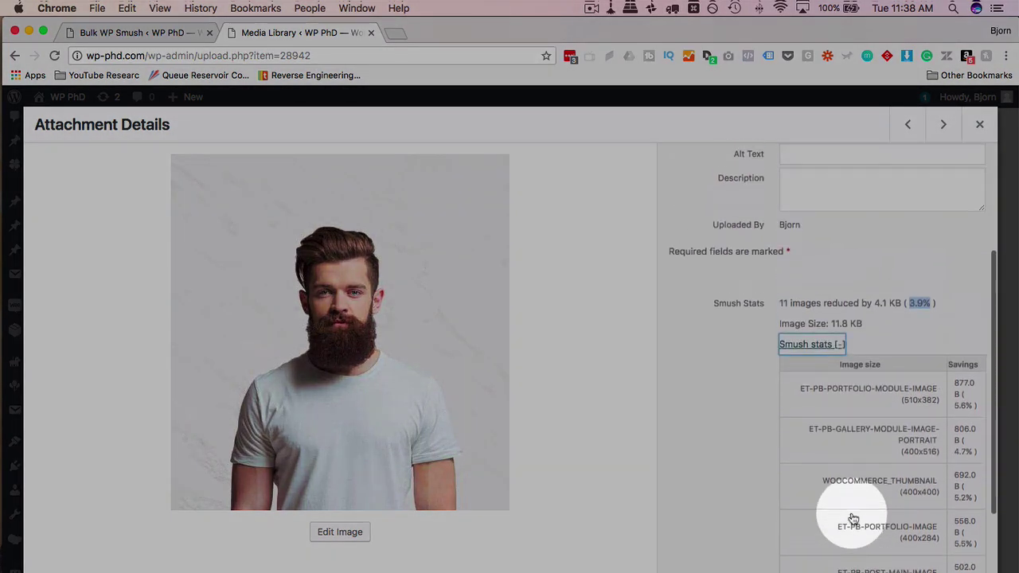
click(822, 345)
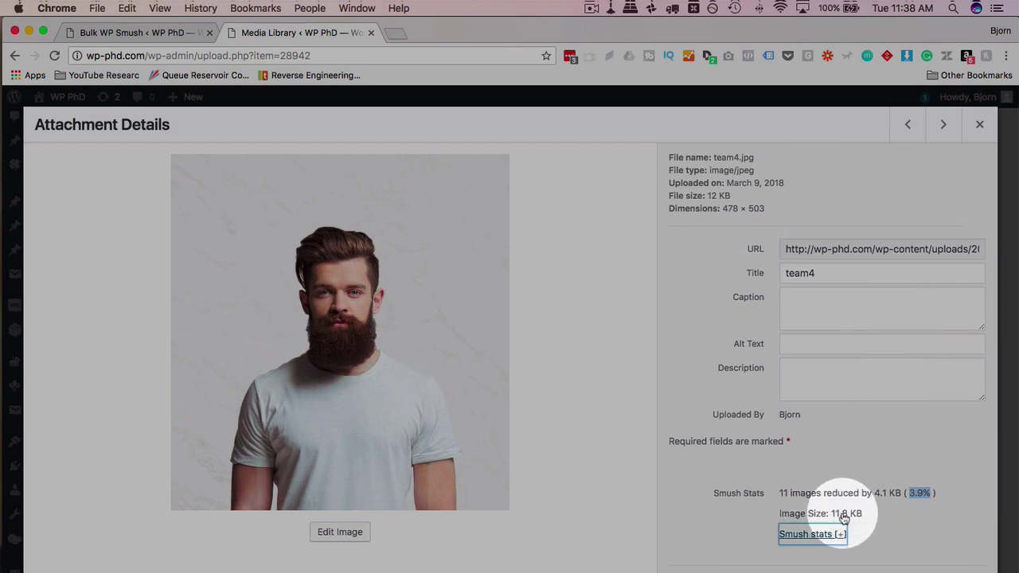
Smush service-list-with-intro-3267.jpg individually, saving 12.7 KB (3.4%) across 8 sizes.
click(981, 125)
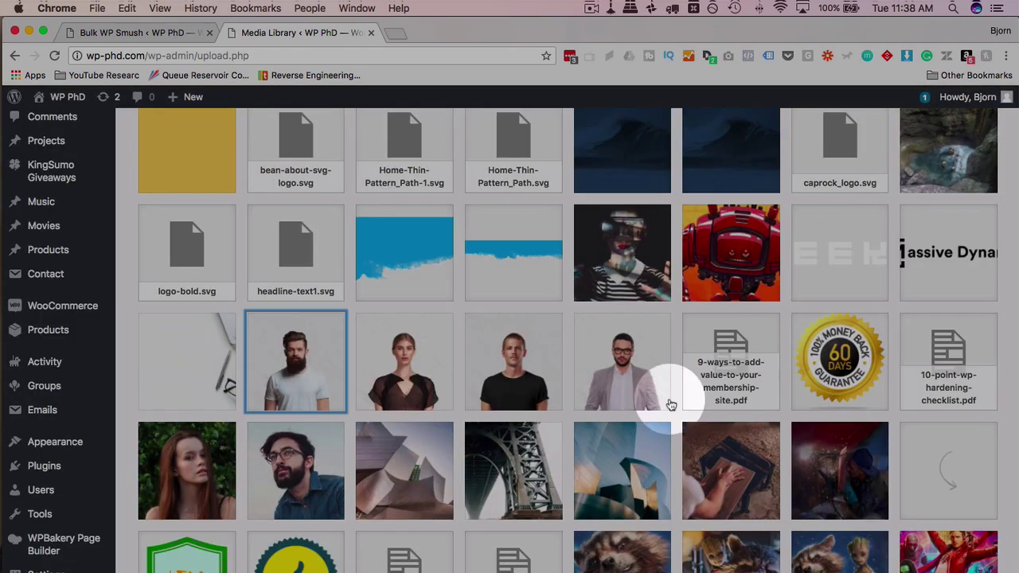
scroll(671, 403, down, 5)
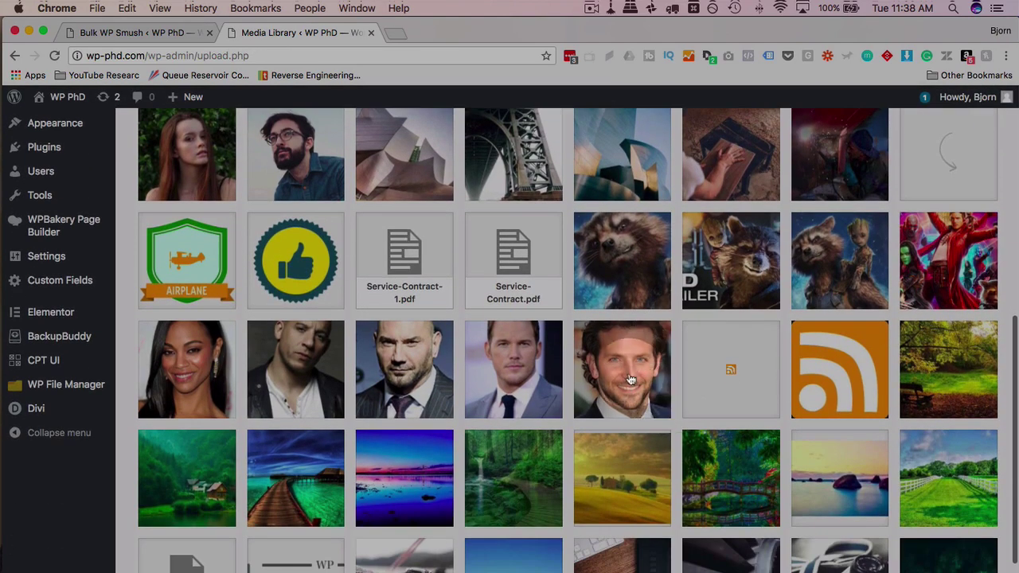
click(630, 378)
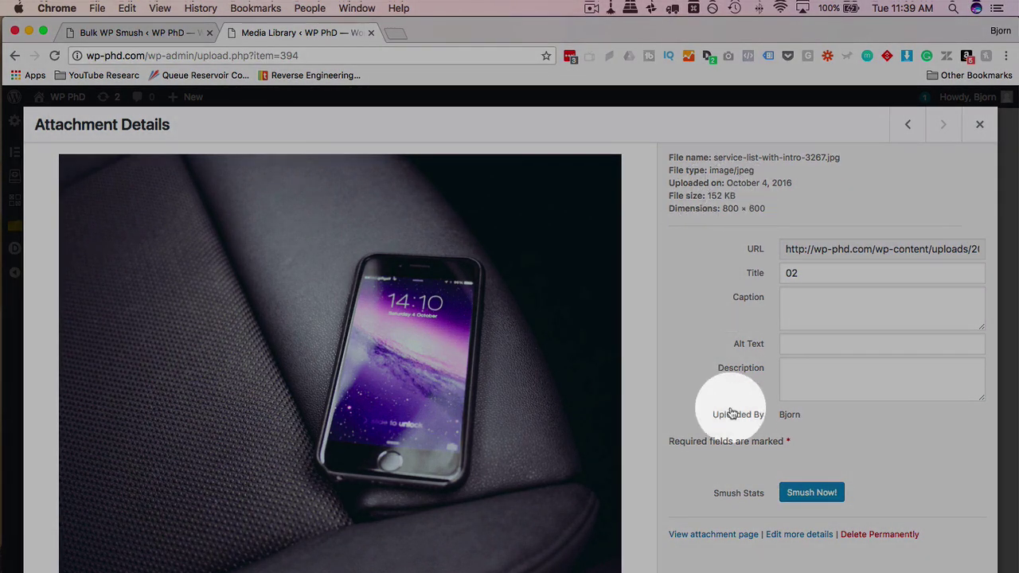
click(821, 495)
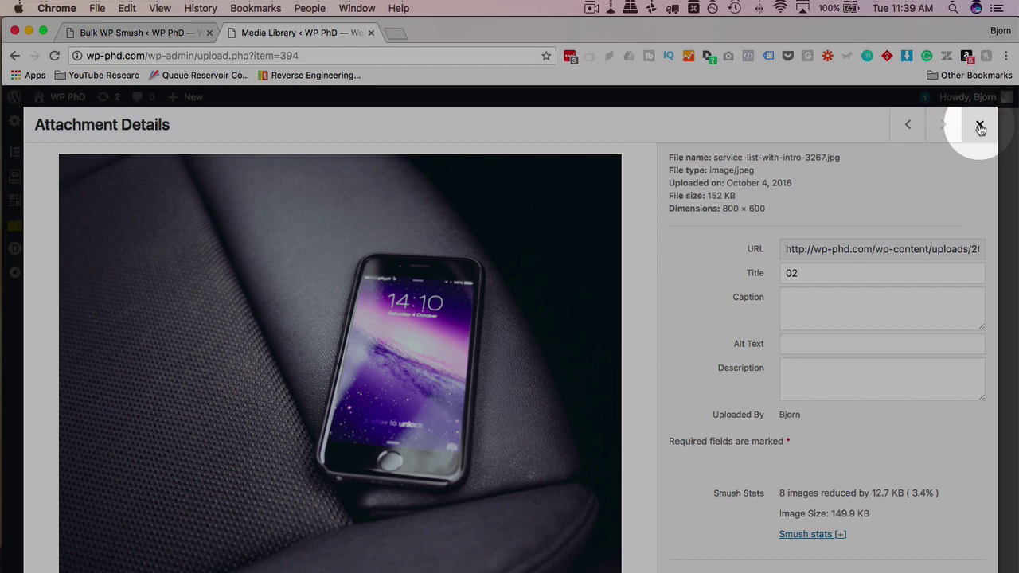
click(980, 128)
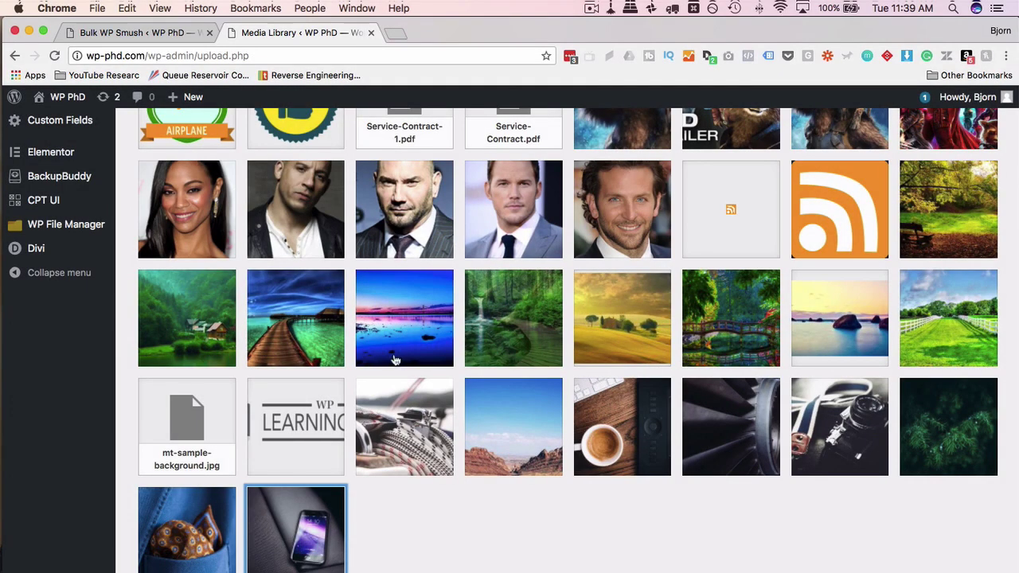
scroll(396, 361, up, 5)
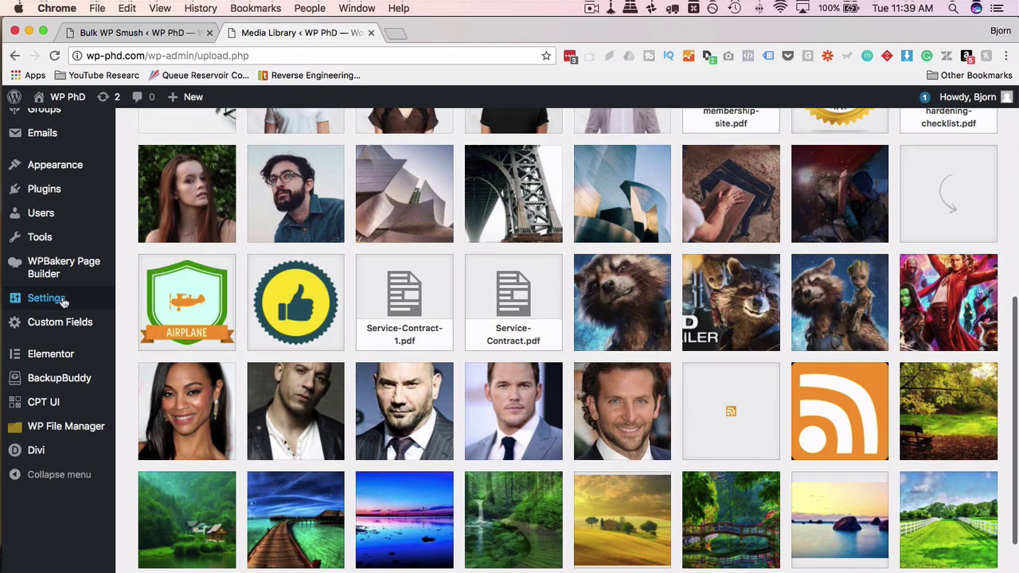
scroll(118, 388, up, 10)
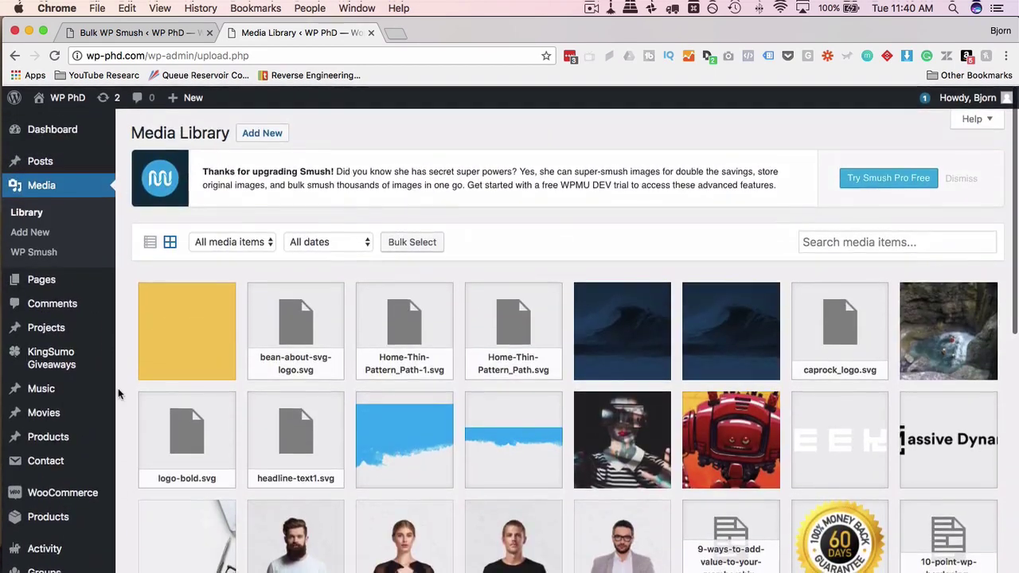